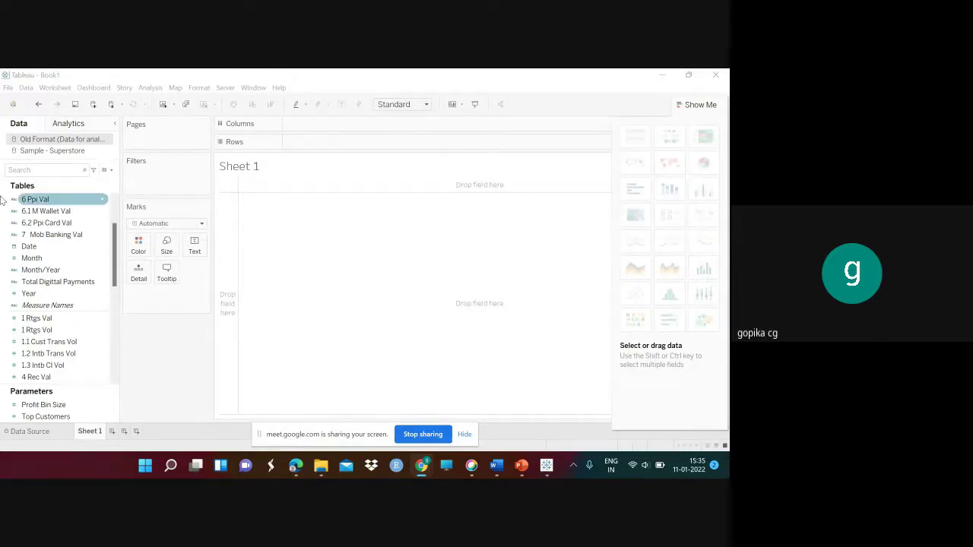
Look over the records in the Old Format data source and return to Sheet 1.
left_click(23, 281)
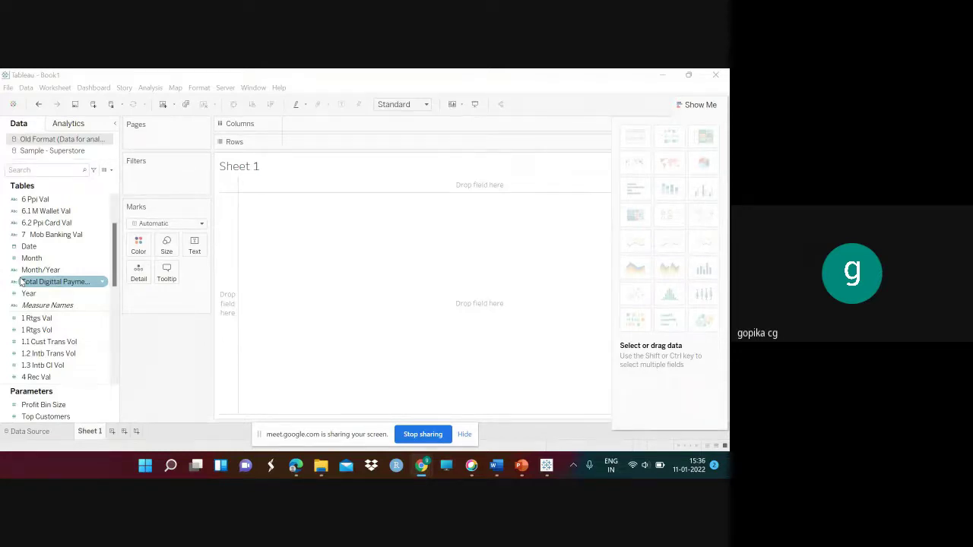
left_click(27, 431)
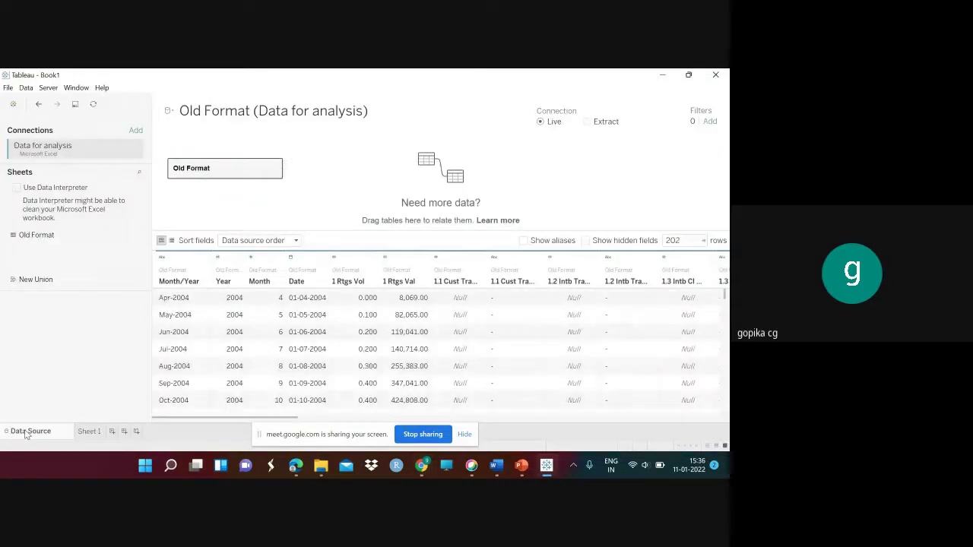
left_click(86, 431)
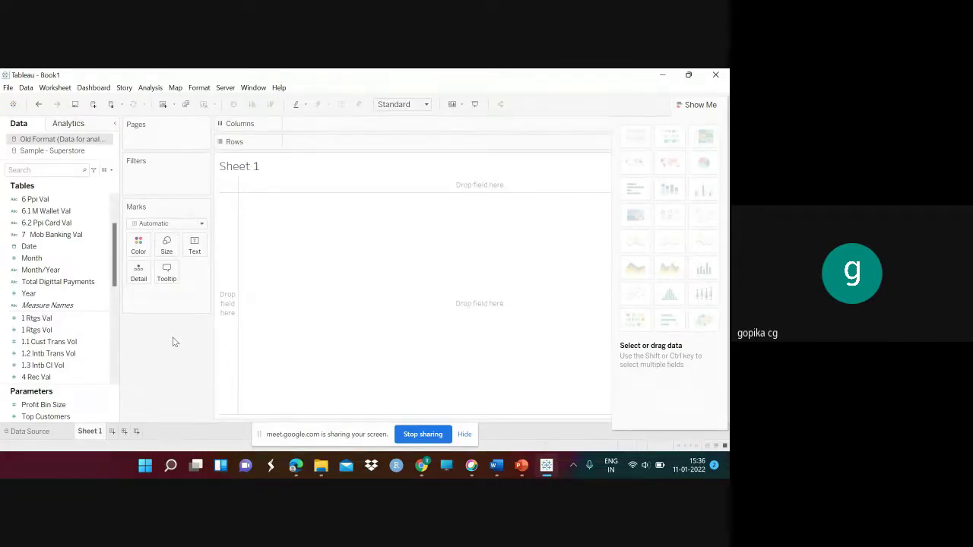
left_click(86, 329)
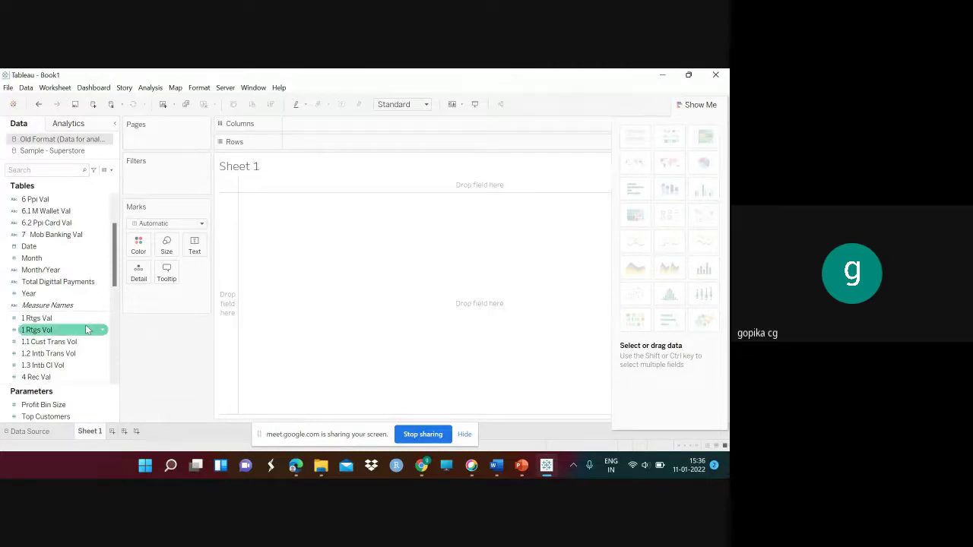
left_click(56, 319)
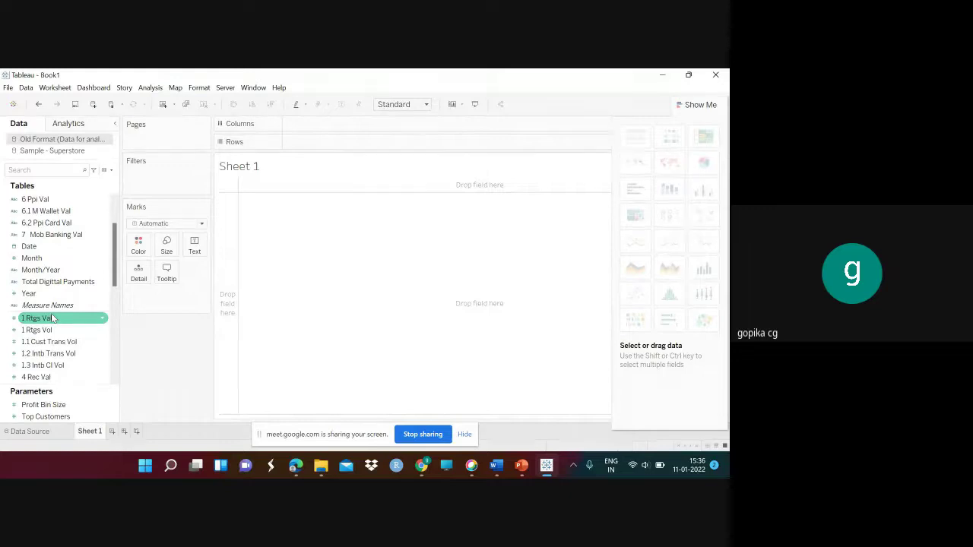
left_click_drag(52, 319, 47, 264)
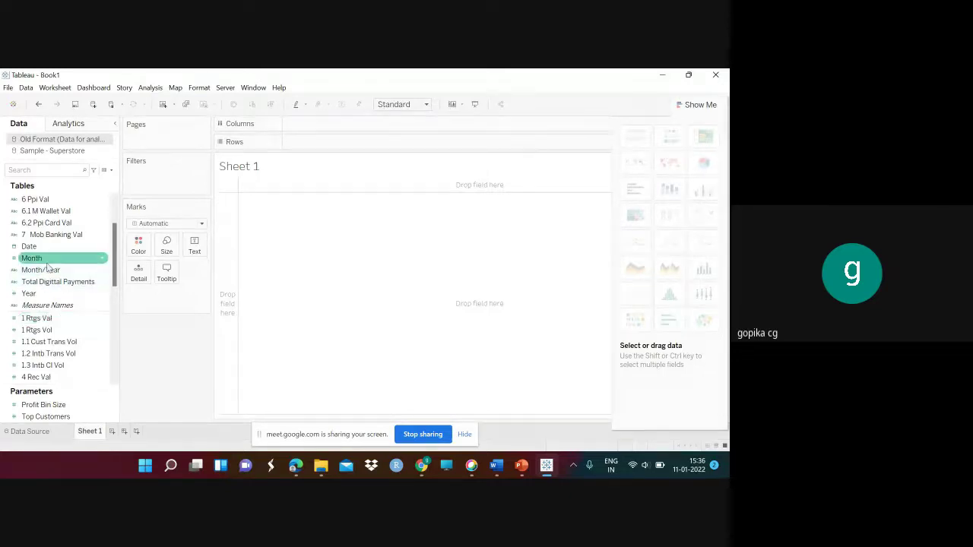
Change the data type of the Month/Year field from string to Date & Time.
left_click(44, 274)
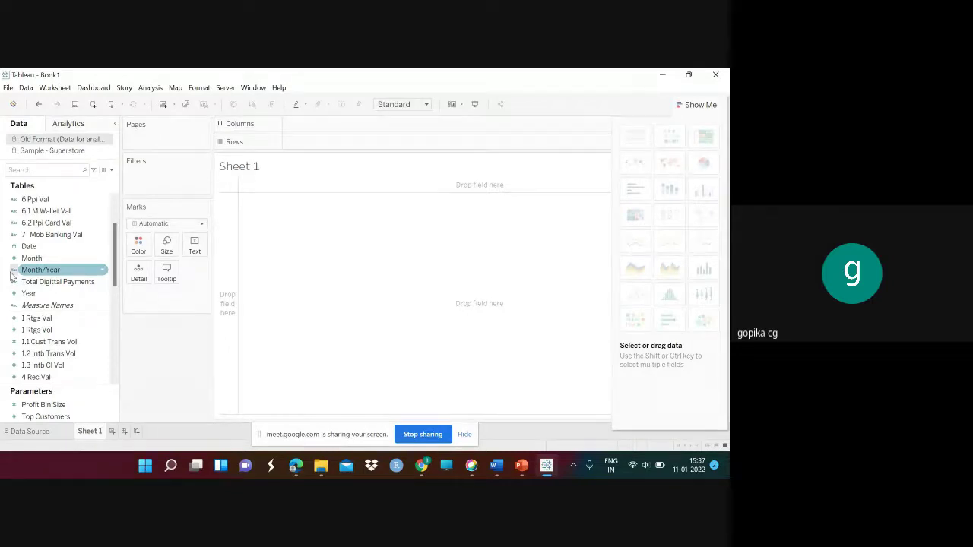
left_click(13, 270)
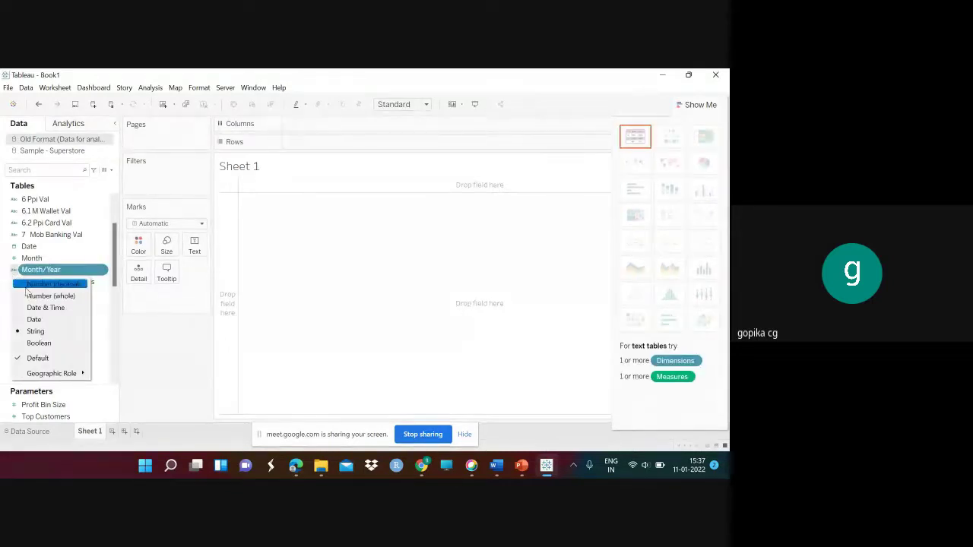
left_click(26, 307)
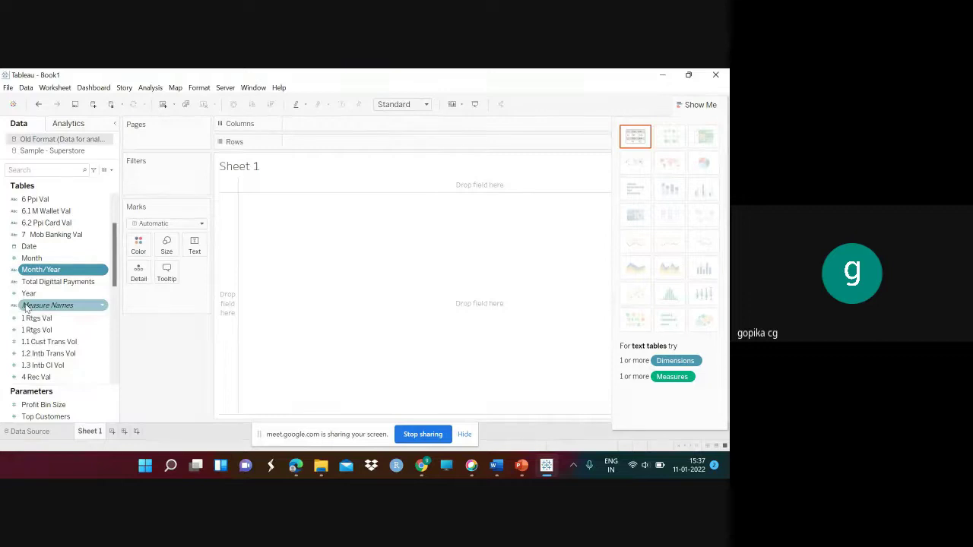
left_click(25, 306)
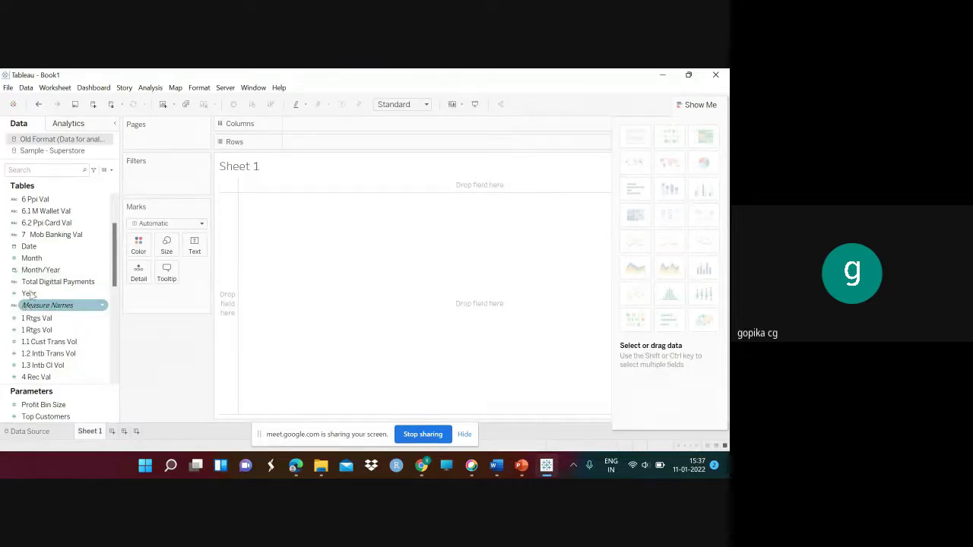
key("Up")
key("Up")
key("Up")
key("Up")
Place the Month/Year field on Columns and show it as a continuous month with year.
left_click(56, 271)
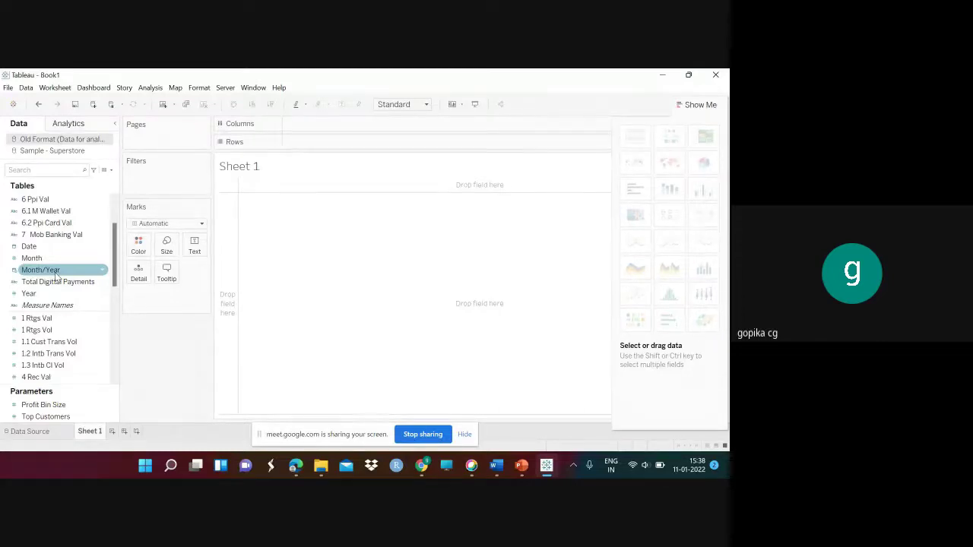
left_click(55, 272)
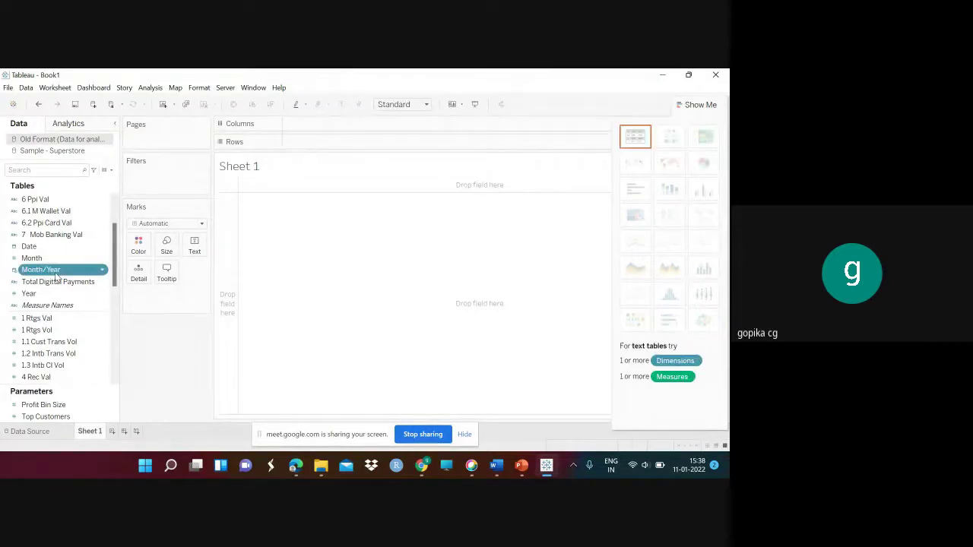
left_click_drag(61, 272, 328, 124)
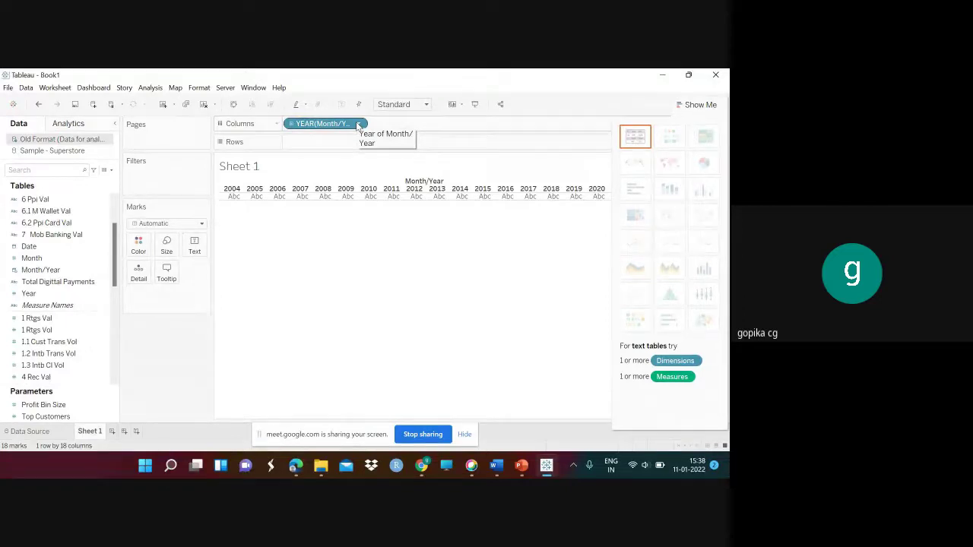
left_click(358, 125)
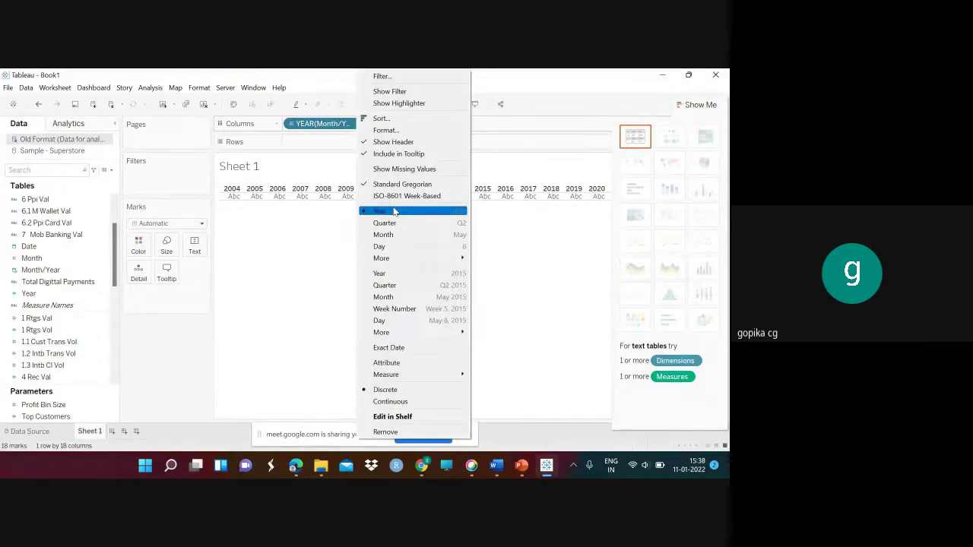
left_click(437, 298)
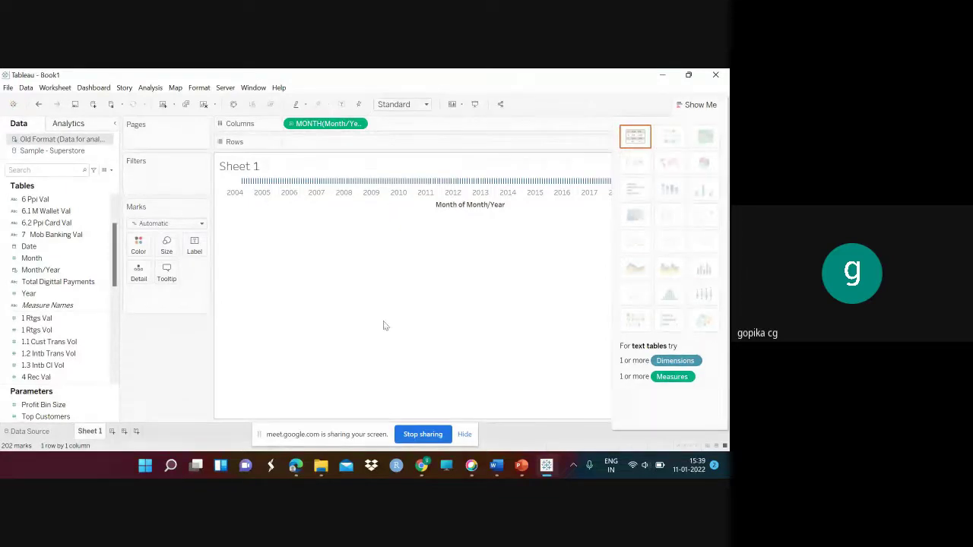
Add the 1 Rtgs Val measure to Rows to plot its monthly trend.
left_click(60, 329)
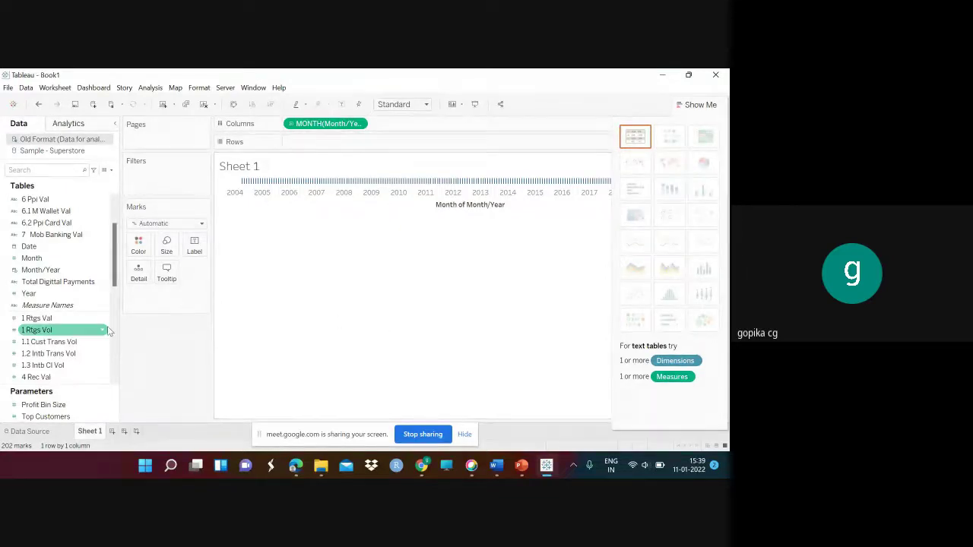
left_click(59, 320)
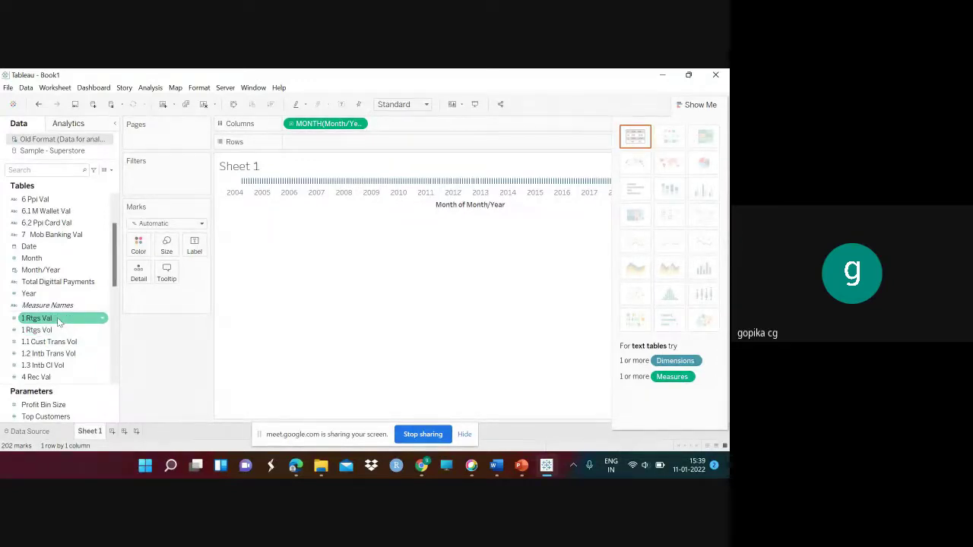
left_click_drag(59, 321, 328, 144)
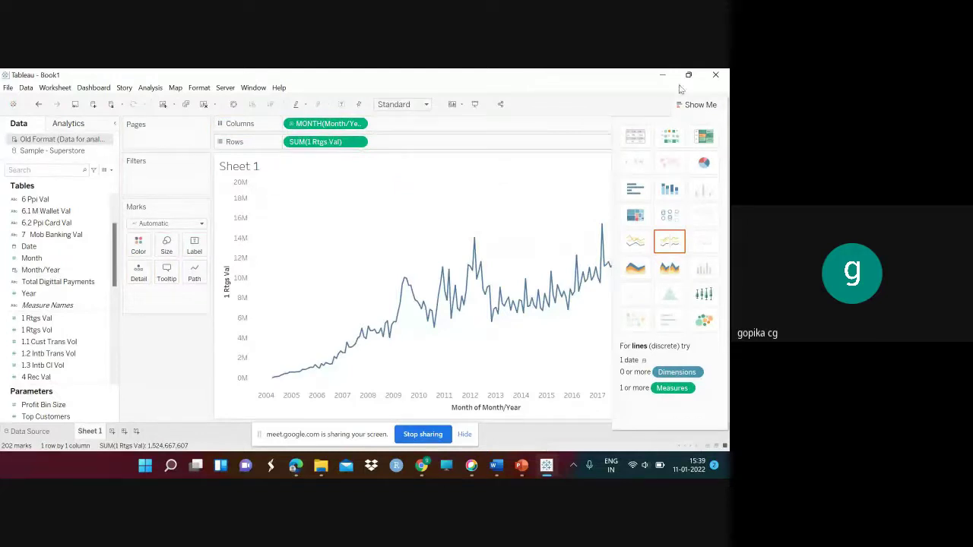
Move the Show Me chart chooser down, clear of the line chart's plotted line.
left_click_drag(693, 114, 591, 408)
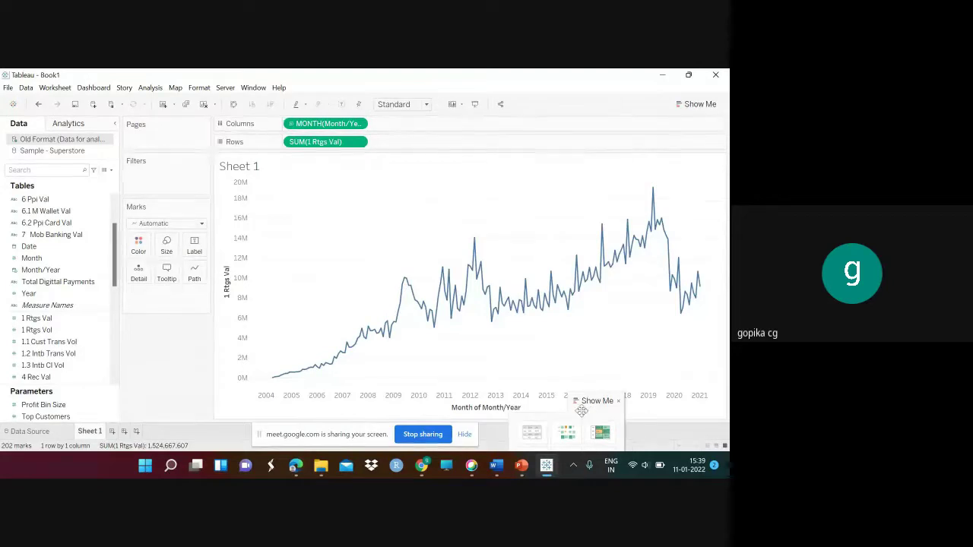
left_click_drag(581, 411, 607, 159)
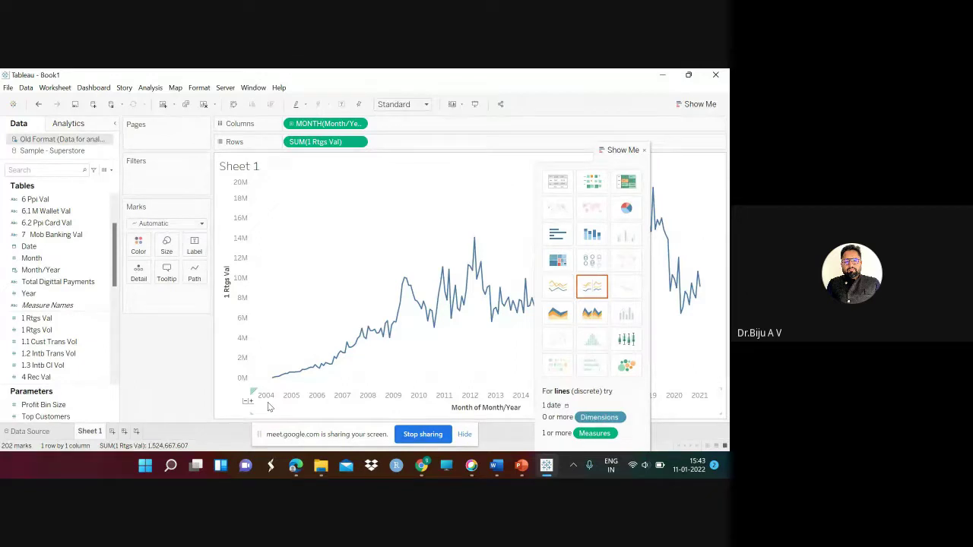
mouse_move(274, 384)
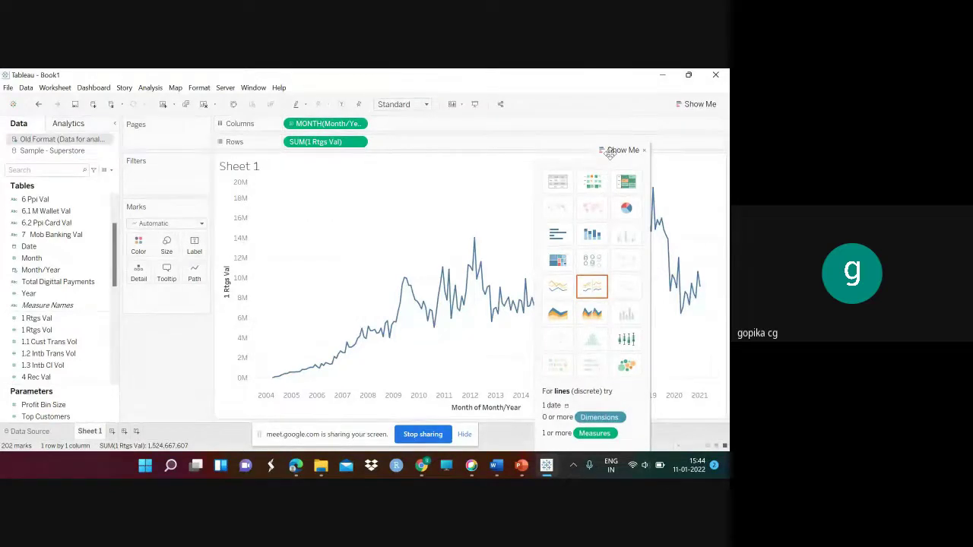
left_click_drag(609, 152, 637, 409)
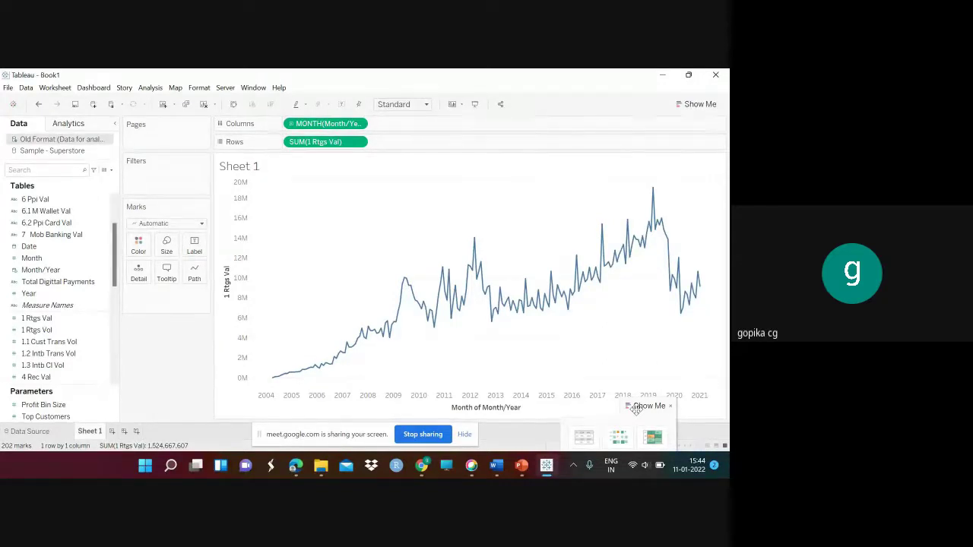
Show mark labels on the line, trying Min/Max and Most Recent before restricting them to Line Ends.
left_click(194, 244)
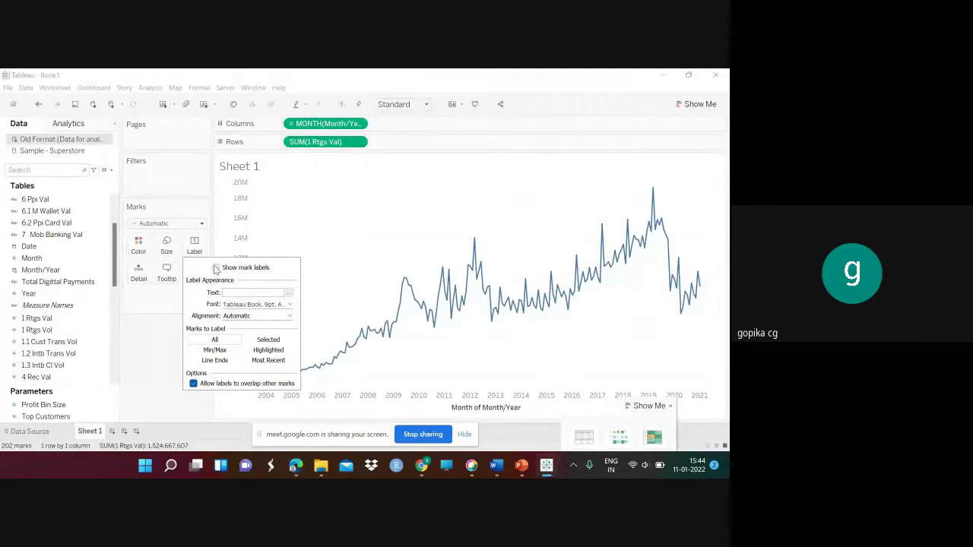
left_click(215, 268)
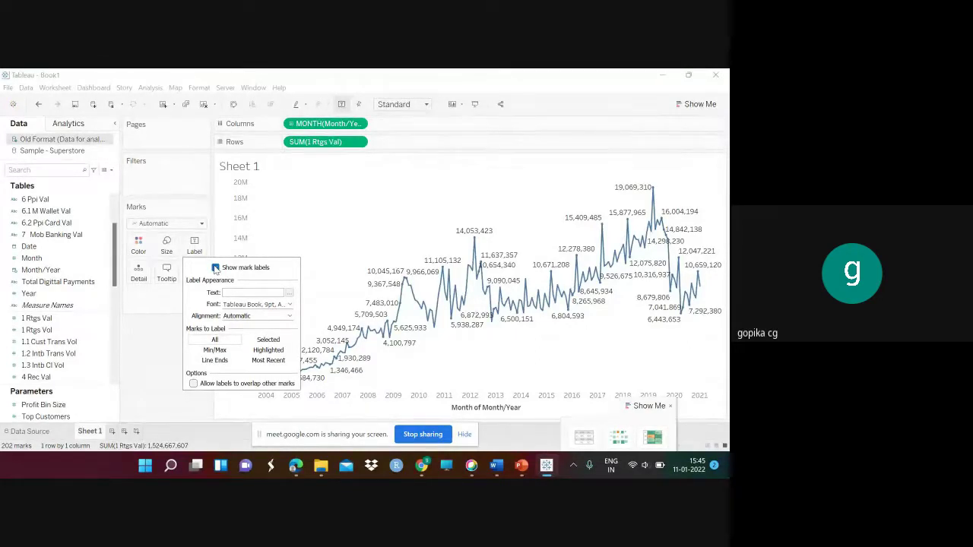
left_click(215, 350)
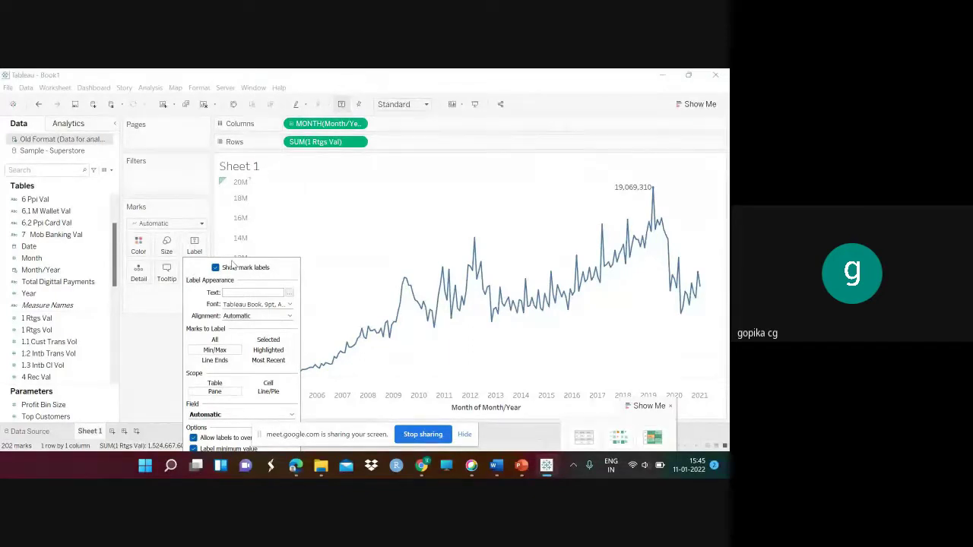
left_click(256, 363)
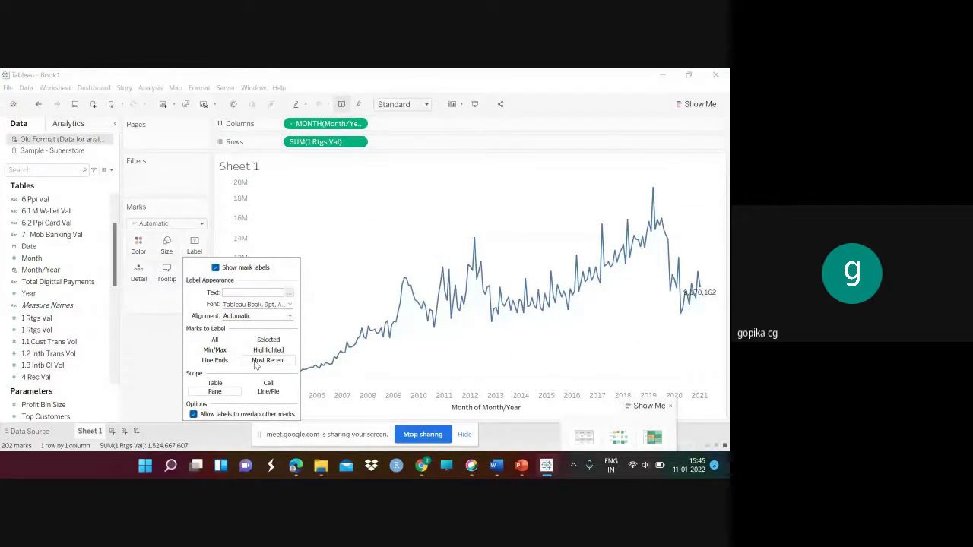
left_click(225, 364)
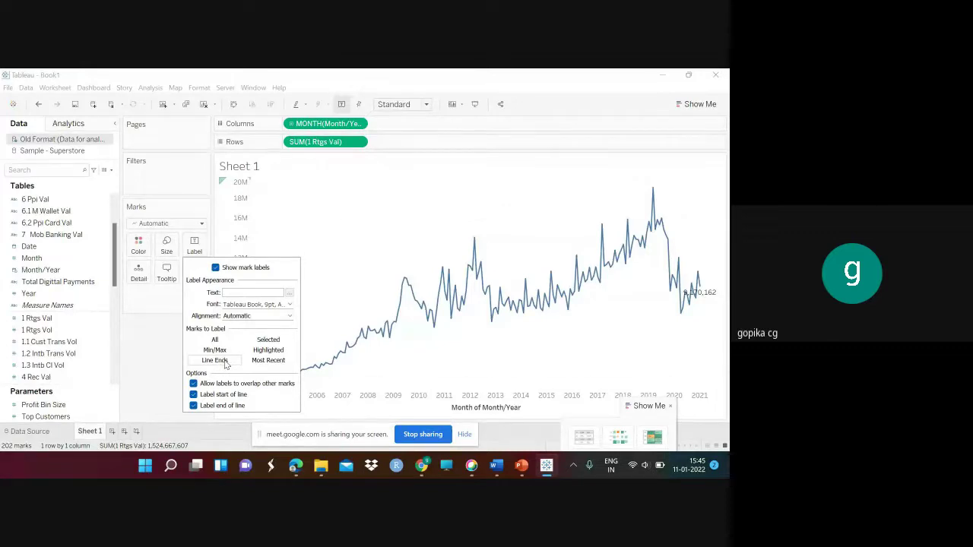
left_click(333, 284)
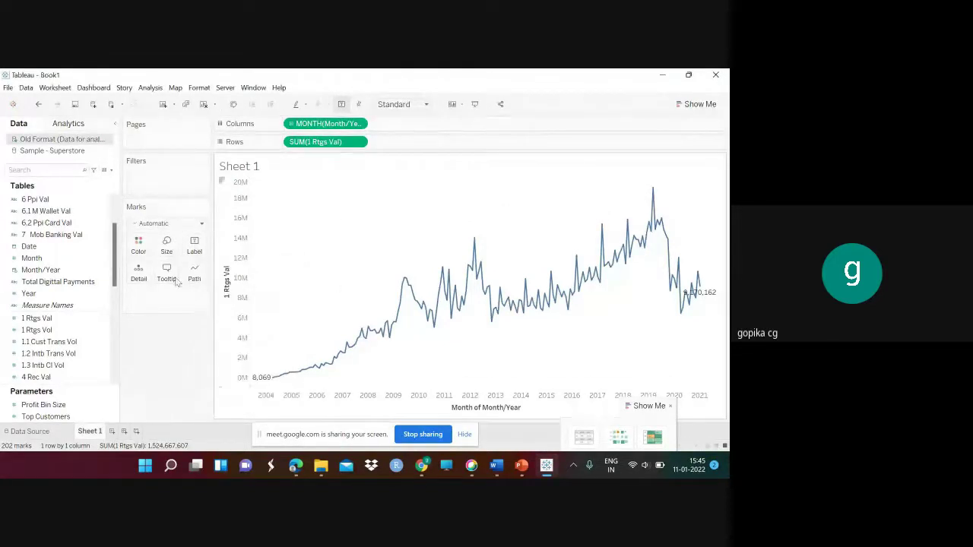
Change the colour of the trend line to orange.
left_click(135, 246)
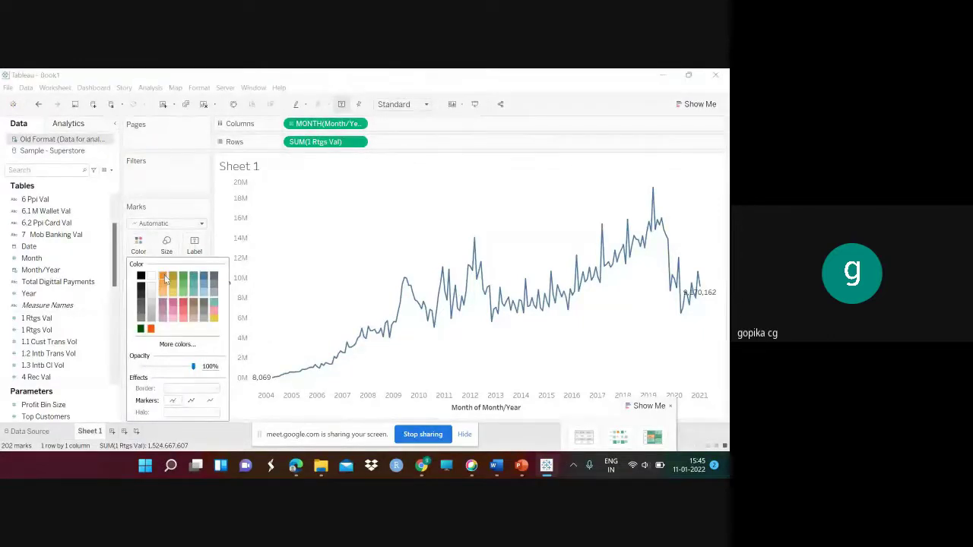
left_click(164, 280)
left_click(296, 261)
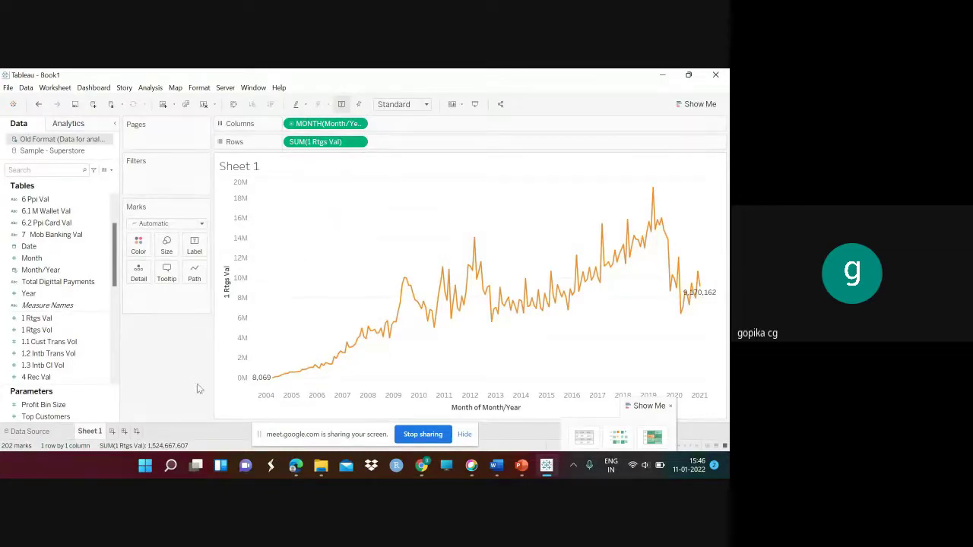
Replace the sheet name placeholder in the chart title with "RTGS Value".
double_click(249, 167)
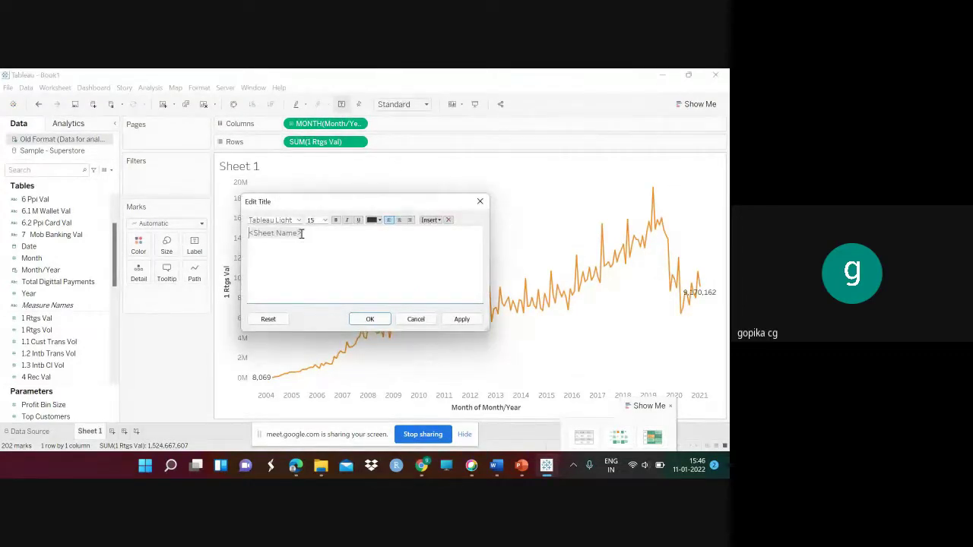
key("BackSpace")
key("BackSpace")
key("BackSpace")
key("BackSpace")
key("BackSpace")
key("BackSpace")
key("BackSpace")
key("BackSpace")
key("BackSpace")
key("BackSpace")
key("BackSpace")
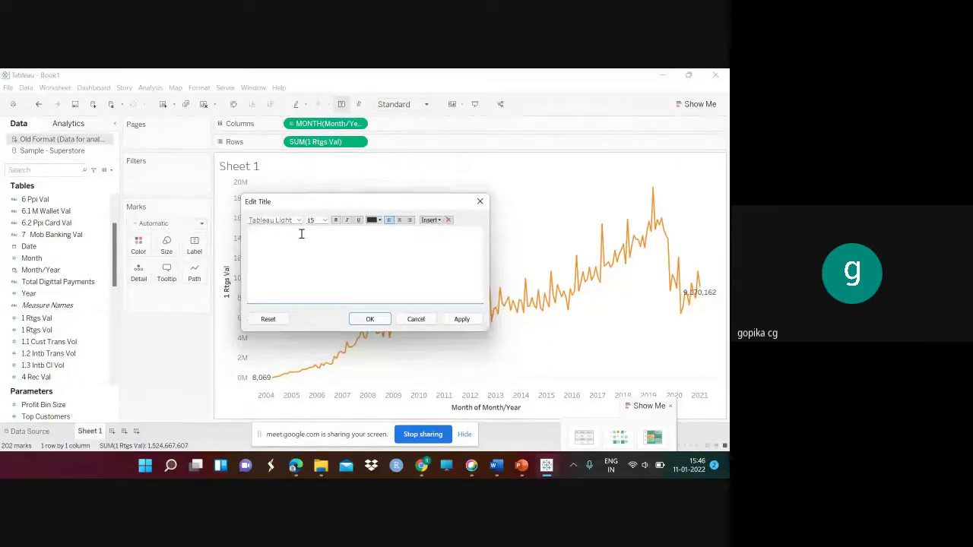
type("RT")
type("GS VAK")
type("lue tre")
type("Tr")
type("endline")
key("BackSpace")
key("BackSpace")
key("BackSpace")
key("BackSpace")
key("BackSpace")
key("BackSpace")
key("BackSpace")
left_click(458, 318)
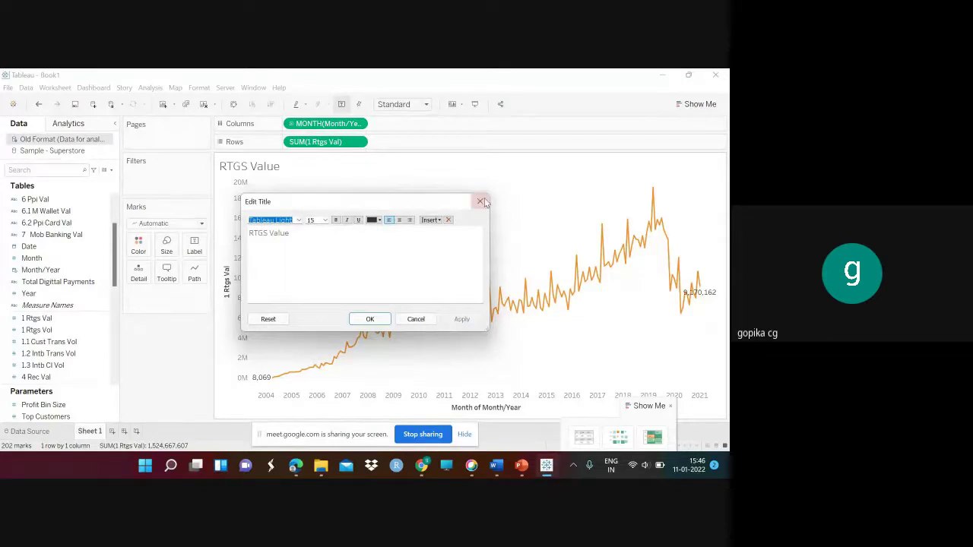
left_click(371, 320)
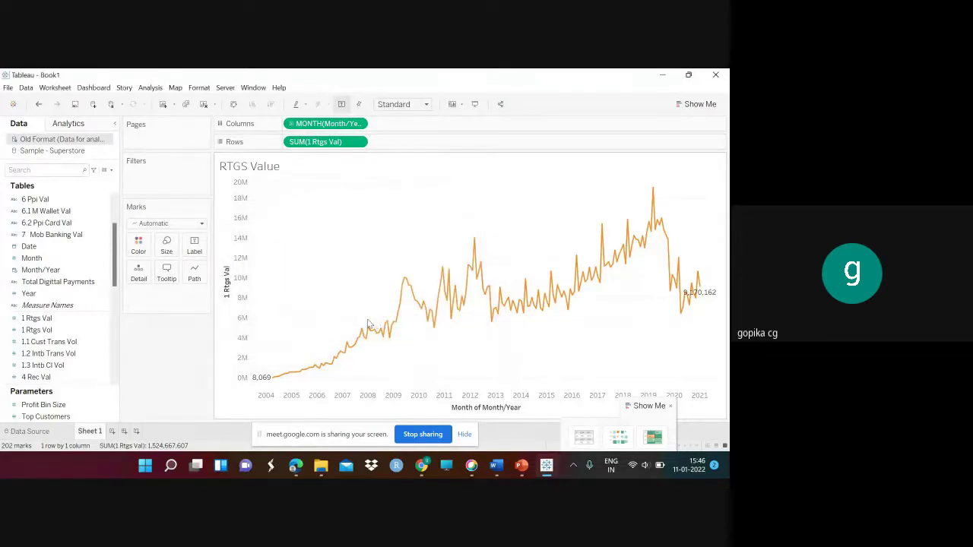
Rename the vertical axis of the line chart to "RTGS Value (in Million)".
left_click(226, 292)
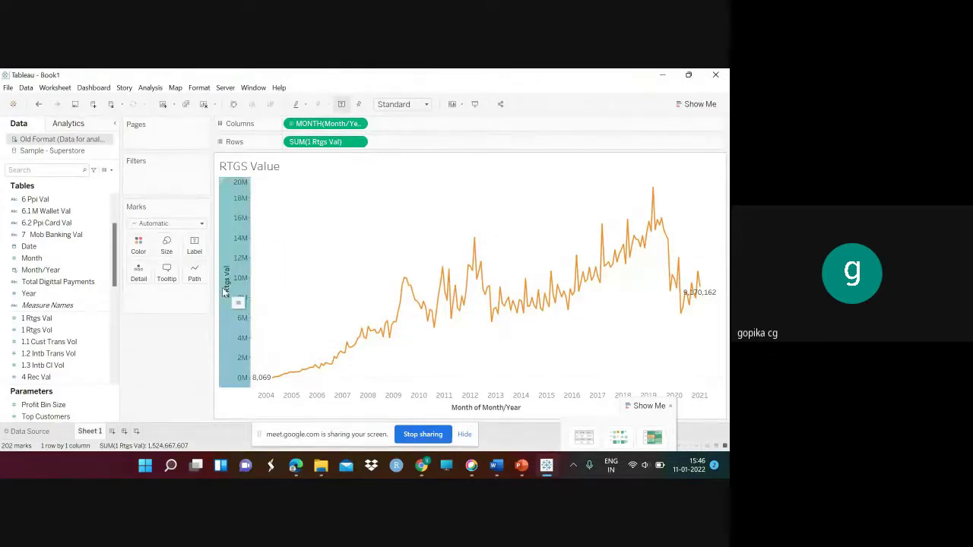
double_click(228, 292)
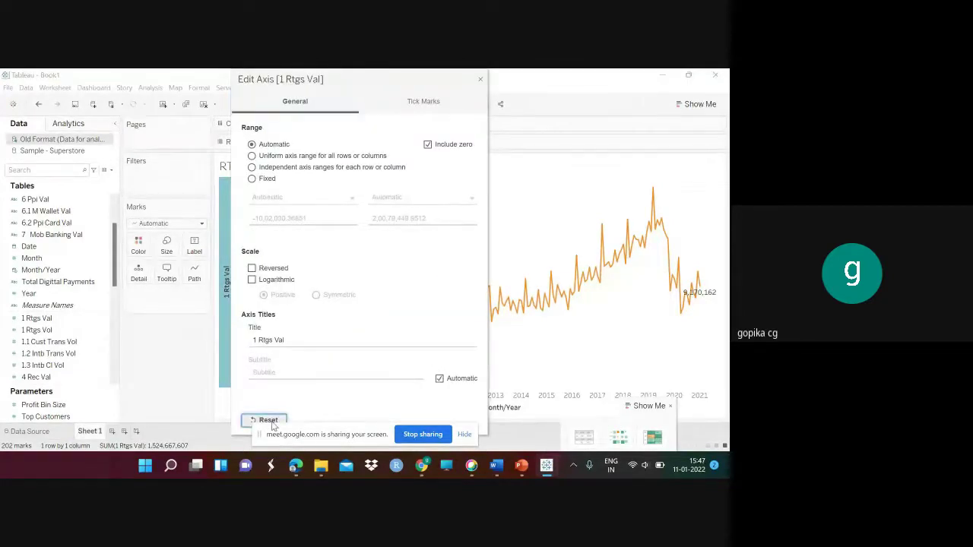
triple_click(287, 340)
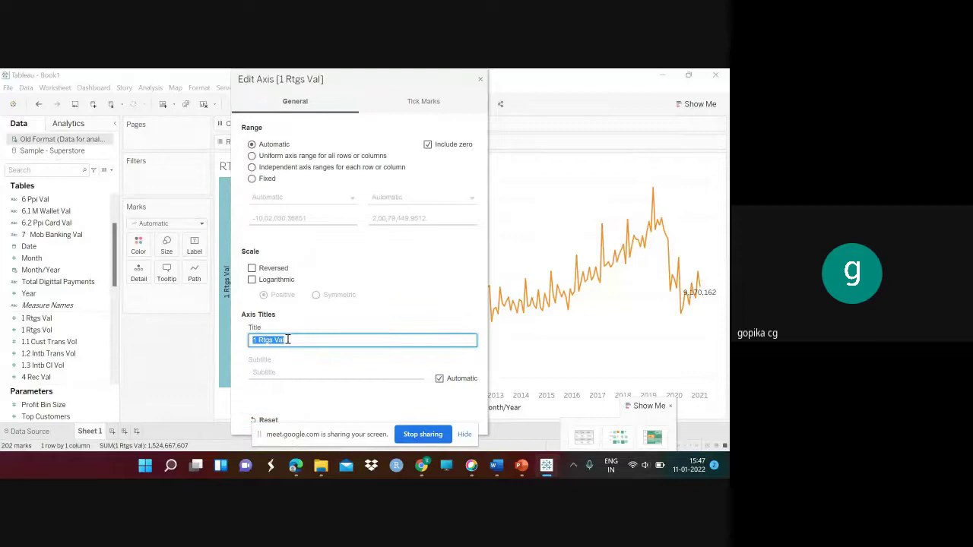
key("BackSpace")
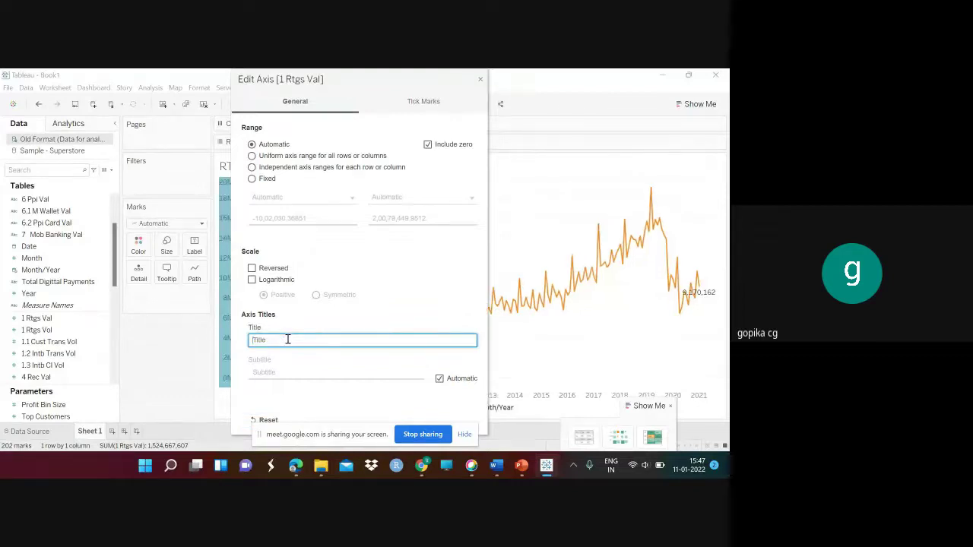
type("va")
key("BackSpace")
type("RTGS va")
key("BackSpace")
key("BackSpace")
type("Value (in Million)")
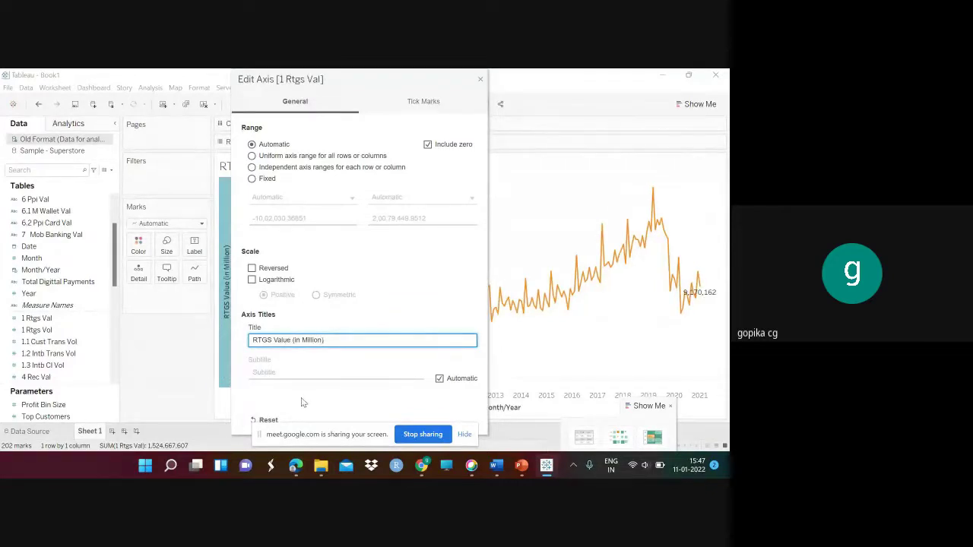
left_click(304, 403)
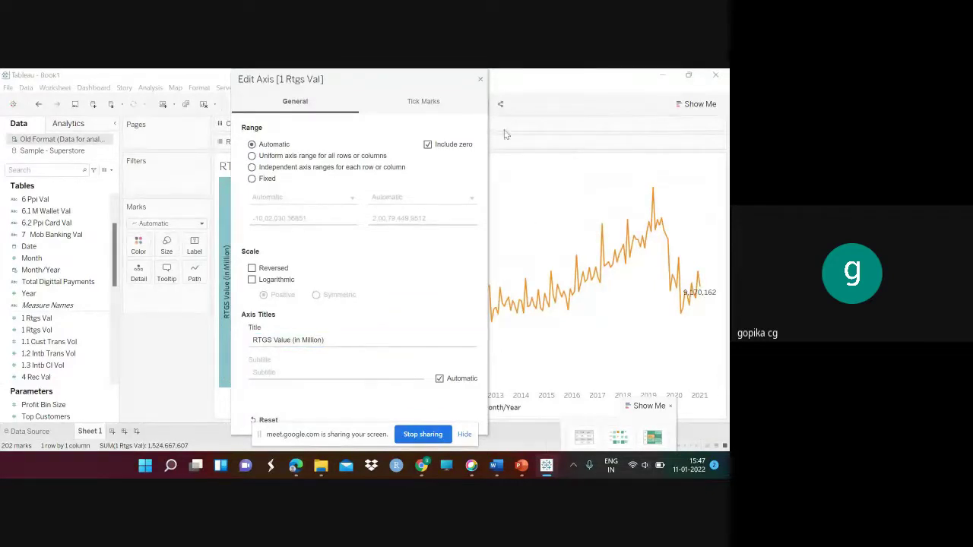
left_click(481, 79)
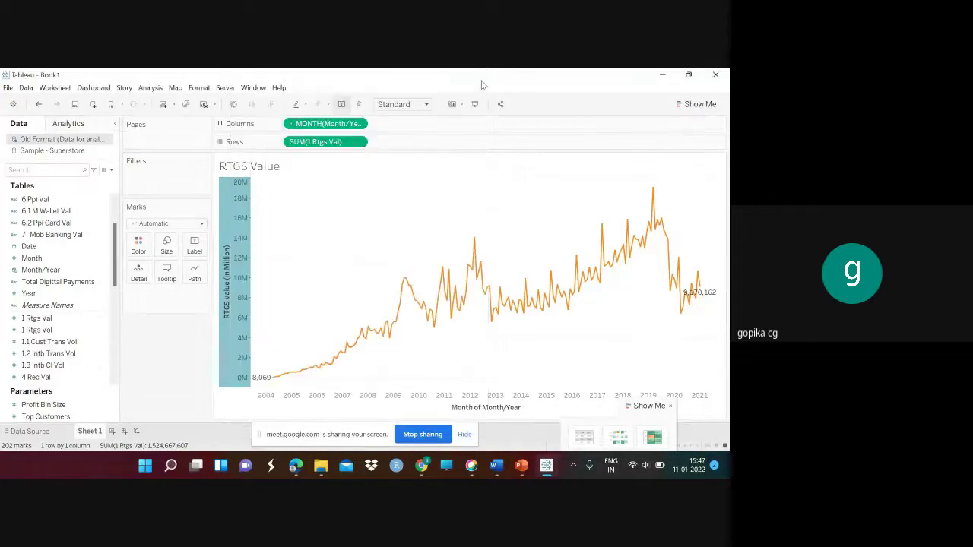
left_click(410, 359)
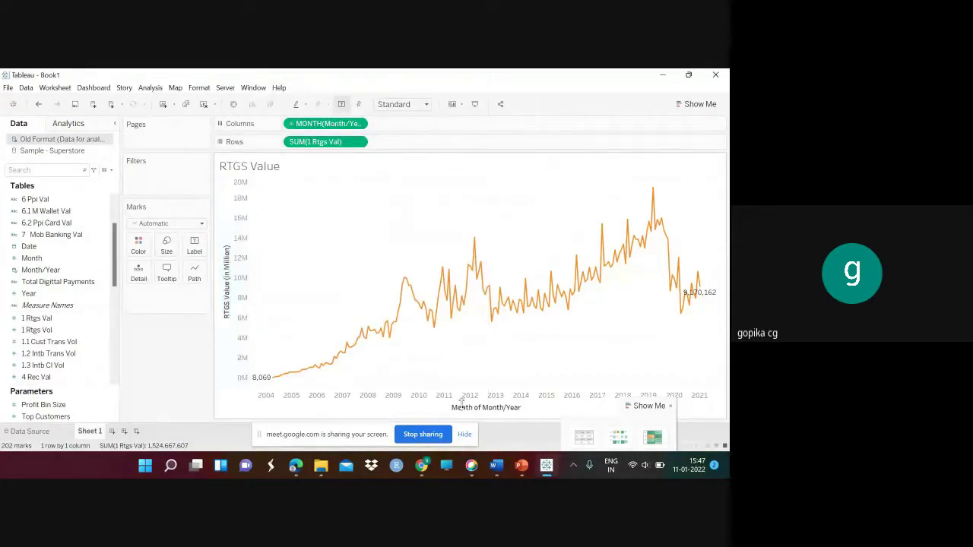
Rename the horizontal axis of the line chart to "Month/Year".
double_click(502, 408)
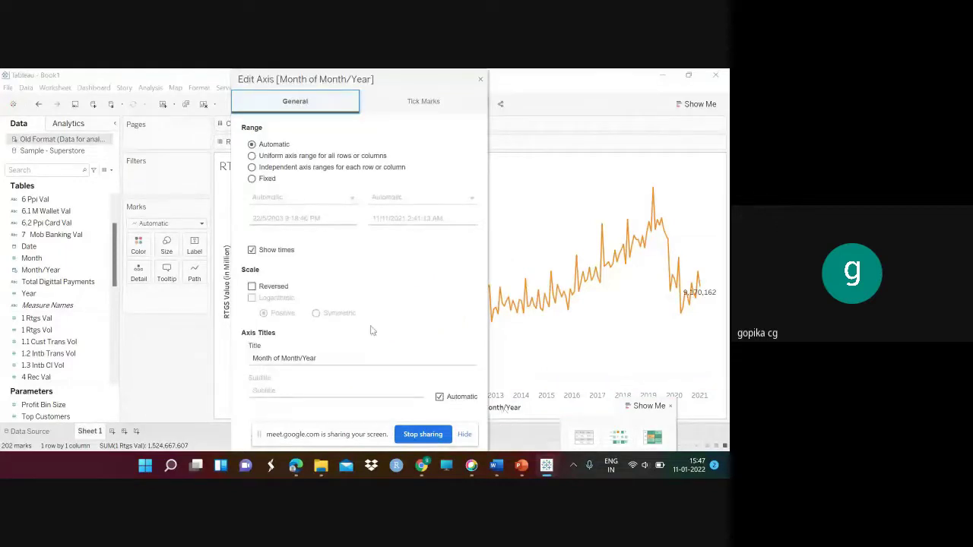
left_click(291, 357)
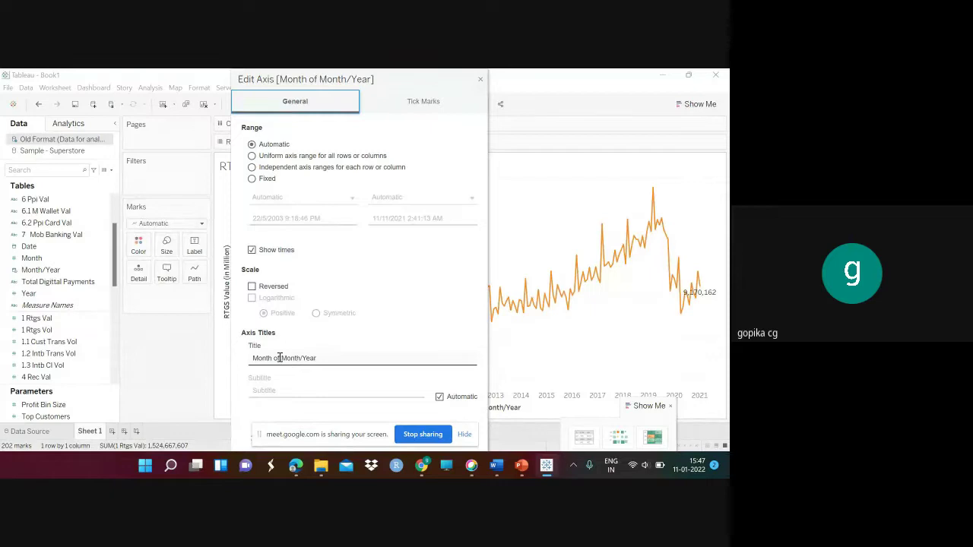
left_click(280, 357)
key("BackSpace")
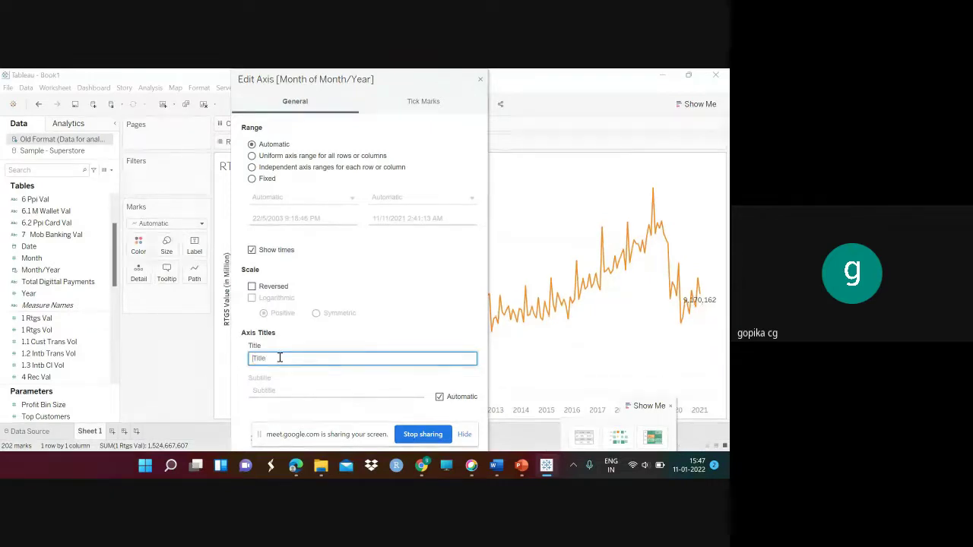
type("Month/YEAR")
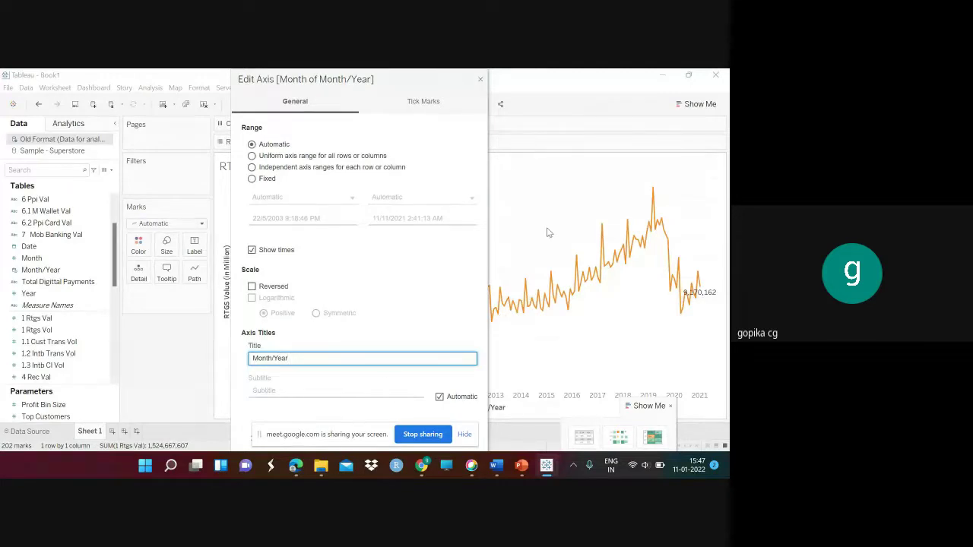
left_click(480, 80)
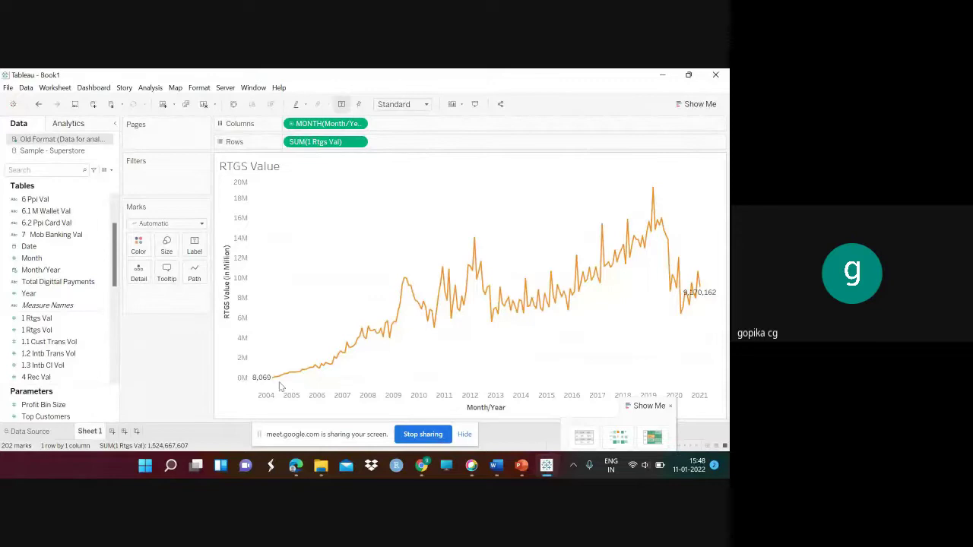
right_click(98, 433)
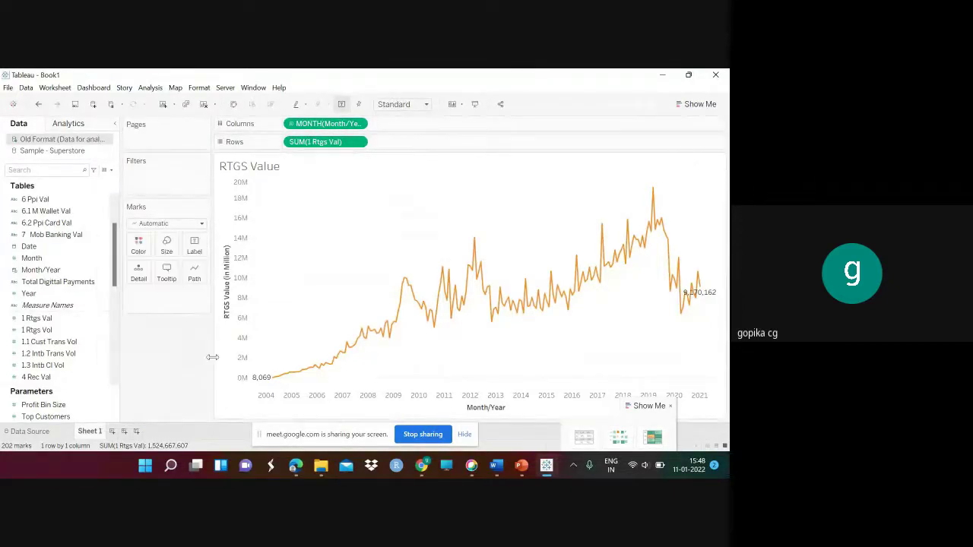
key("Escape")
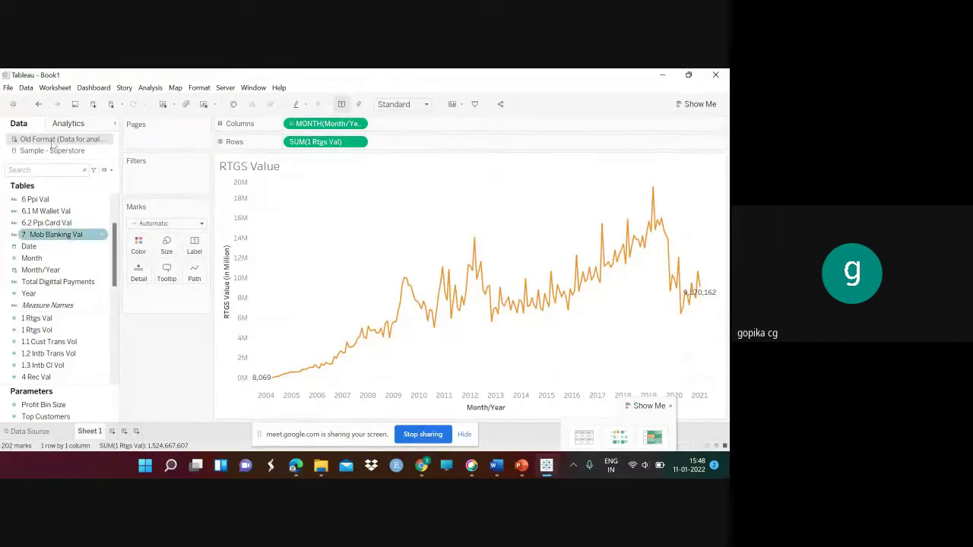
left_click(51, 87)
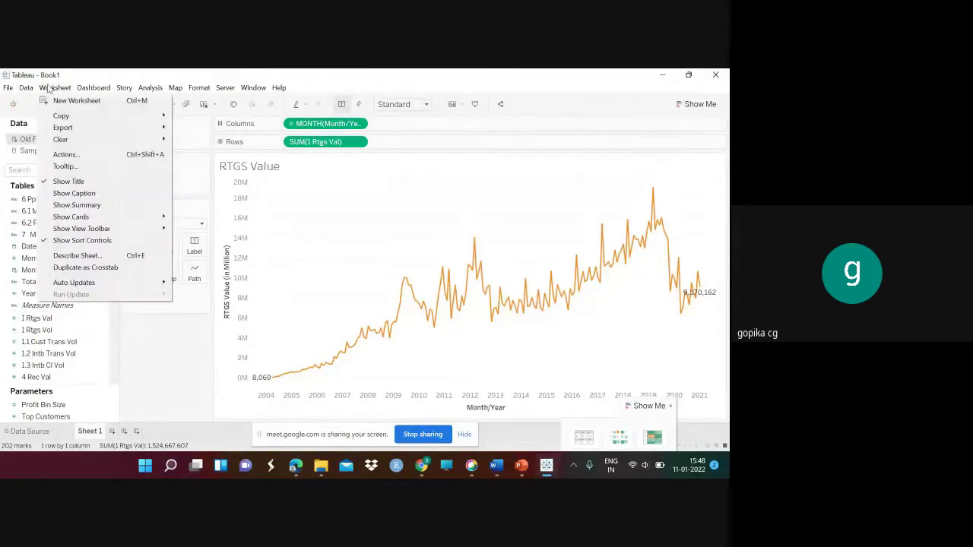
left_click(107, 329)
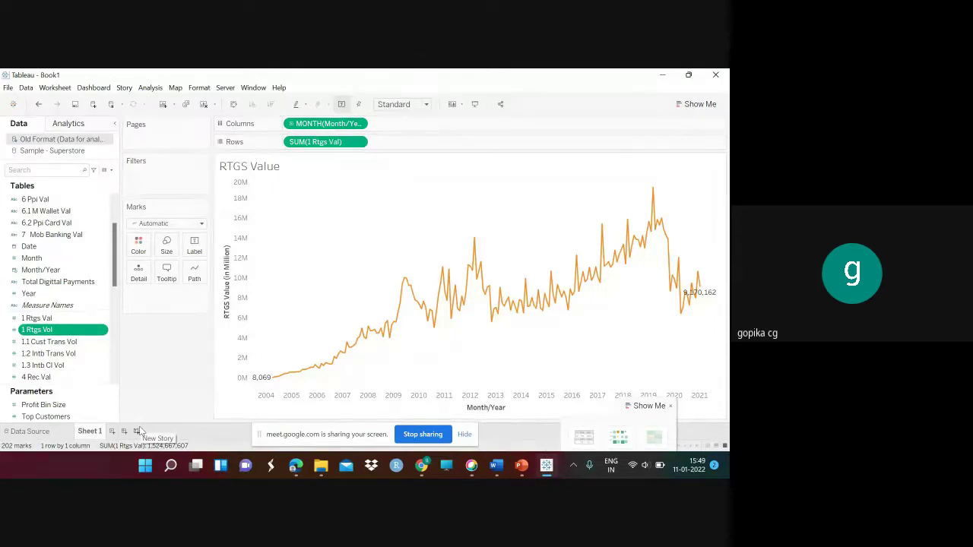
Create a new worksheet with a line chart of 1 Rtgs Vol in rows by continuous month of Month/Year in columns.
left_click(112, 432)
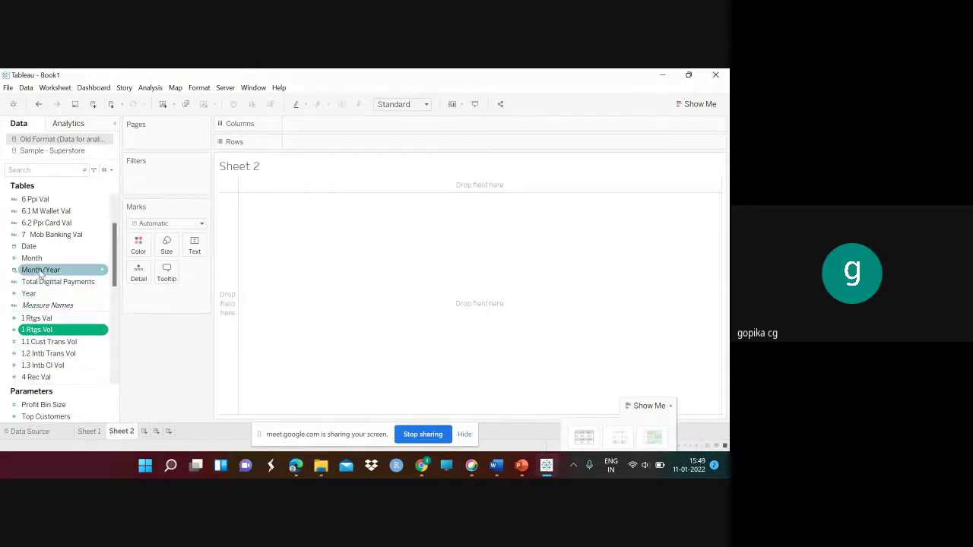
left_click_drag(41, 274, 314, 123)
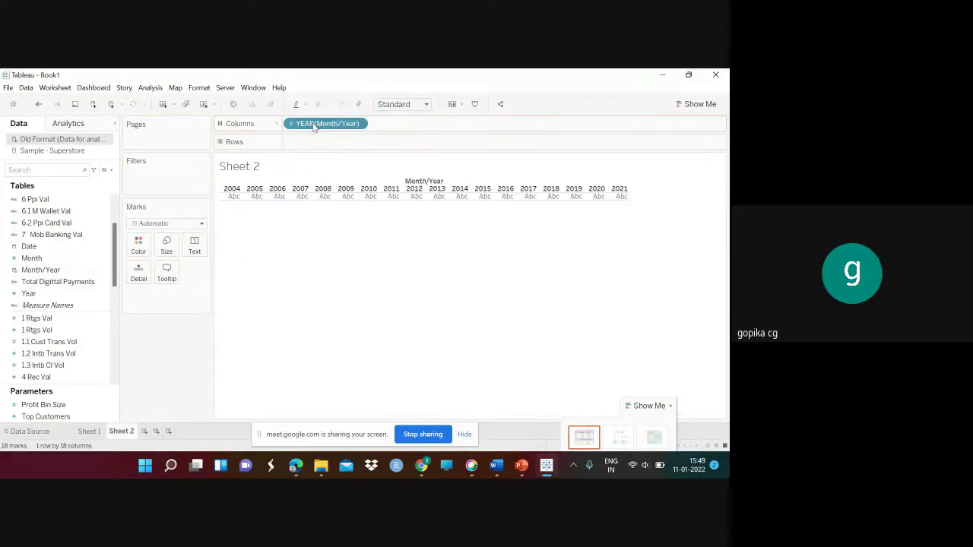
left_click(359, 123)
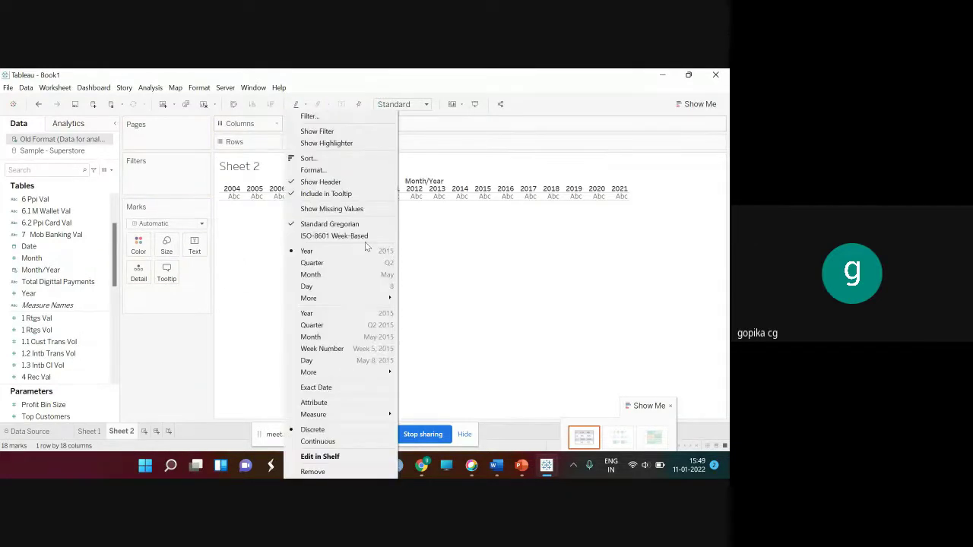
left_click(371, 339)
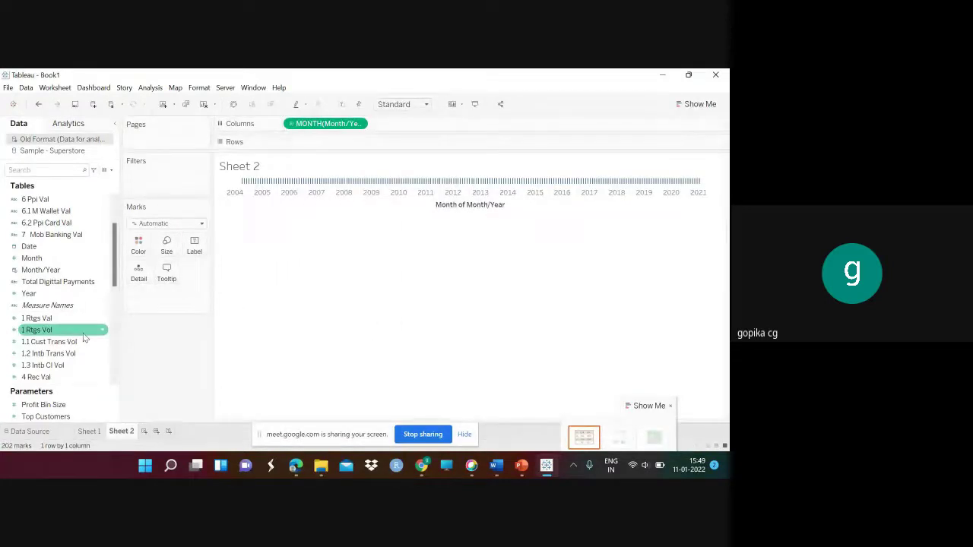
left_click_drag(71, 336, 338, 142)
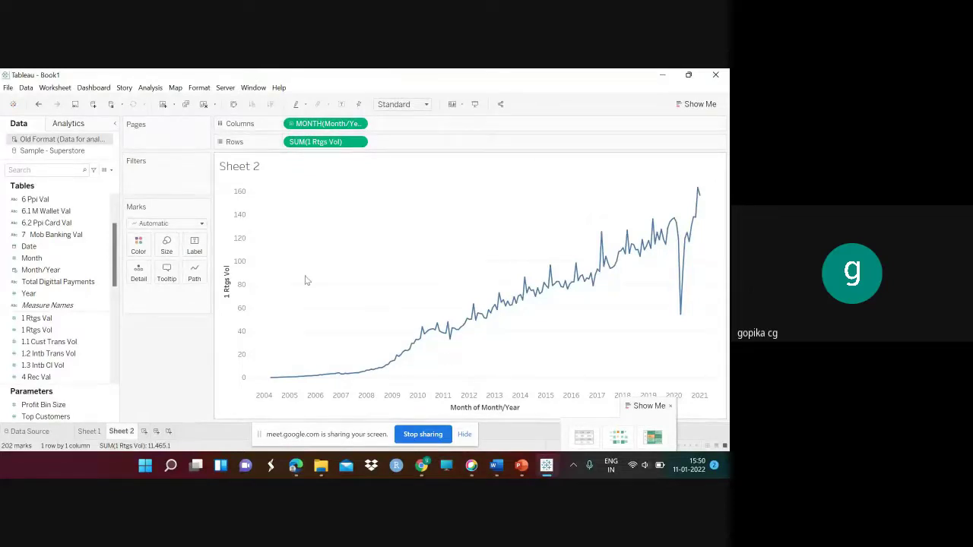
Replace the sheet name placeholder in the second sheet's title with "RTGS Volume".
double_click(256, 169)
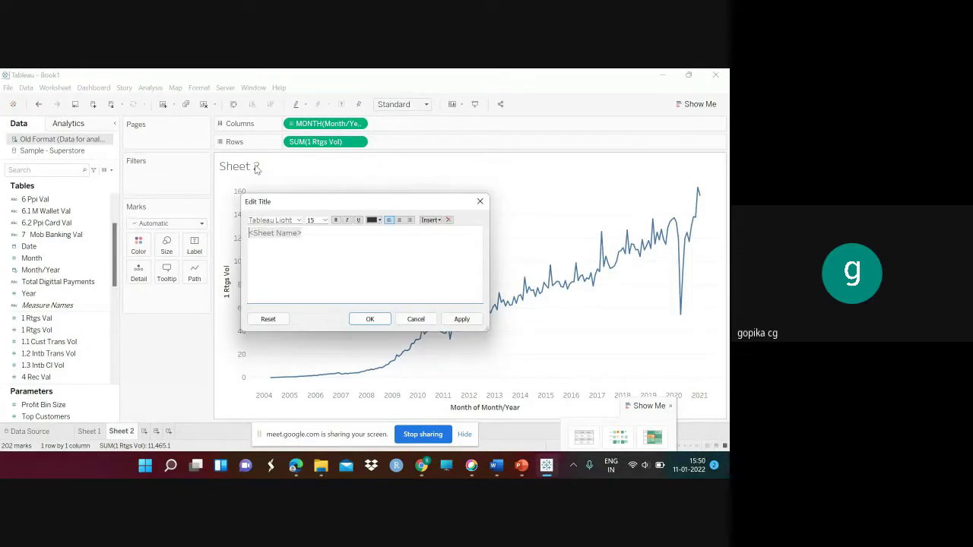
left_click(302, 233)
key("BackSpace")
key("BackSpace")
key("BackSpace")
key("BackSpace")
key("BackSpace")
key("BackSpace")
key("BackSpace")
key("BackSpace")
key("BackSpace")
key("BackSpace")
key("BackSpace")
key("BackSpace")
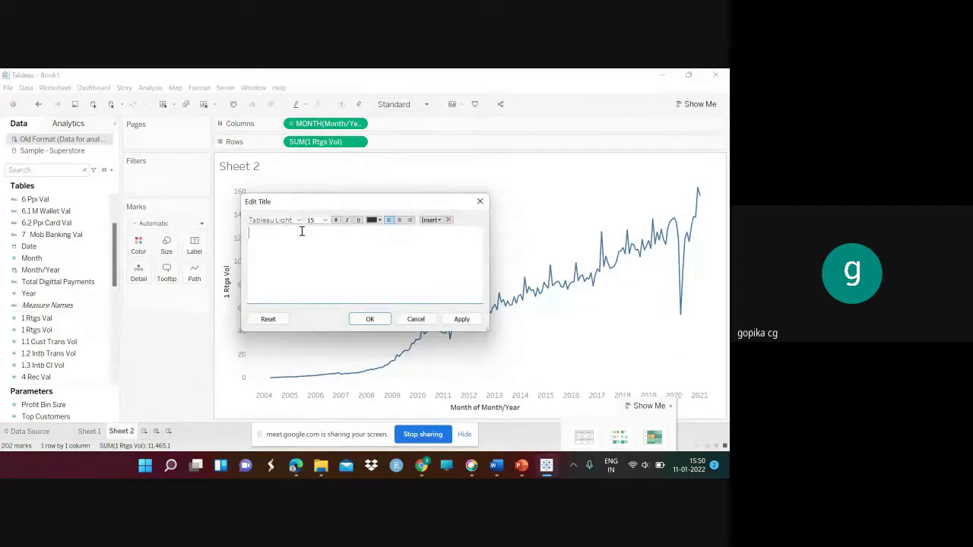
type("RTGS")
type(" v")
type("V")
type("olume")
left_click(369, 318)
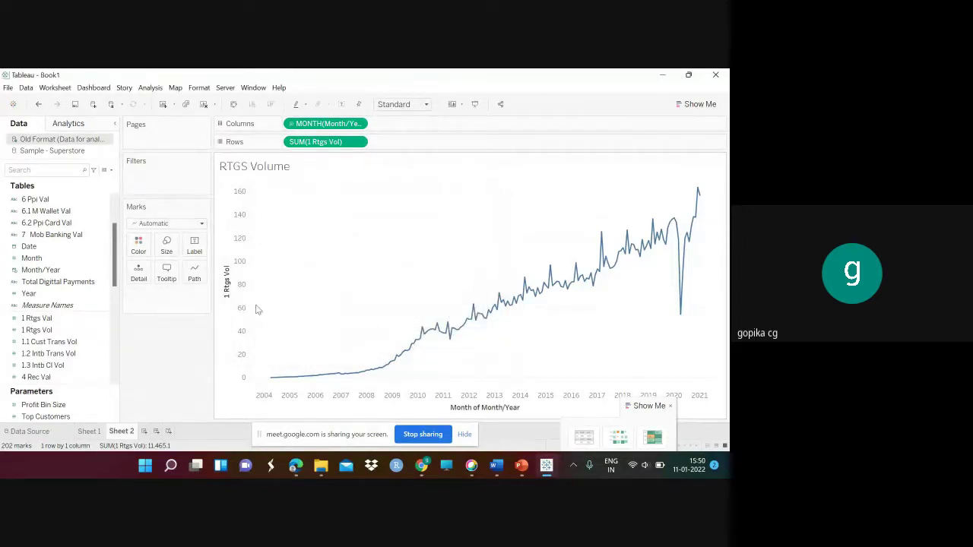
Create a third worksheet plotting 1 Rtgs Vol in columns against 1 Rtgs Val in rows.
left_click(145, 432)
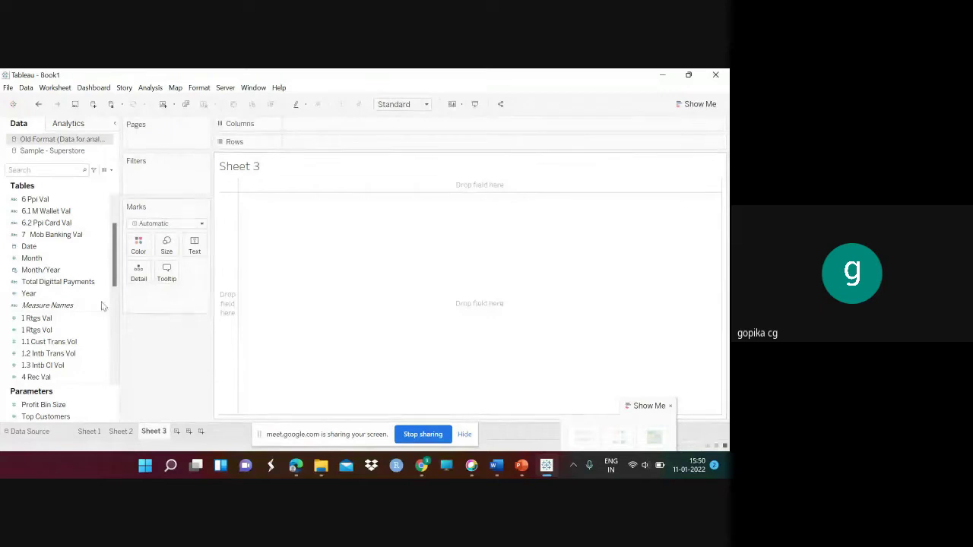
left_click(51, 329)
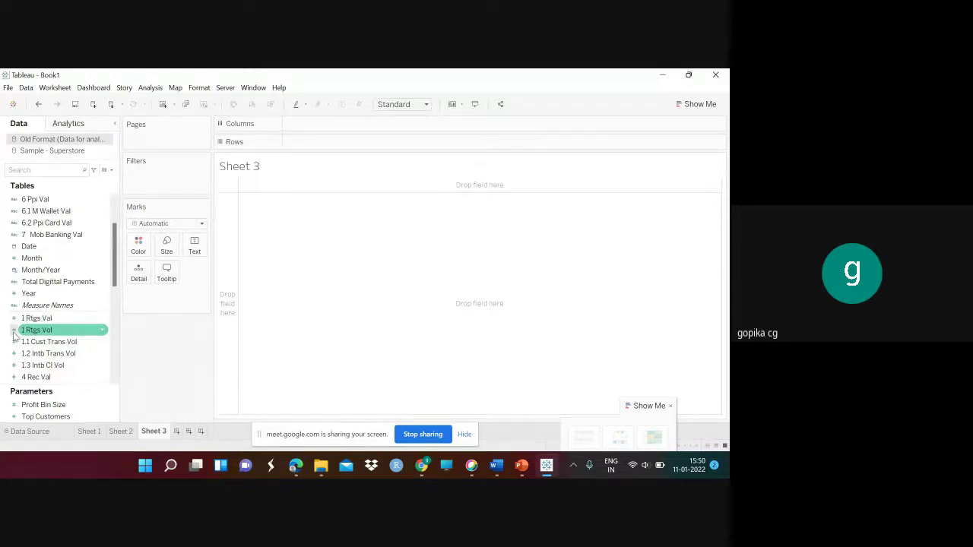
left_click_drag(14, 337, 315, 124)
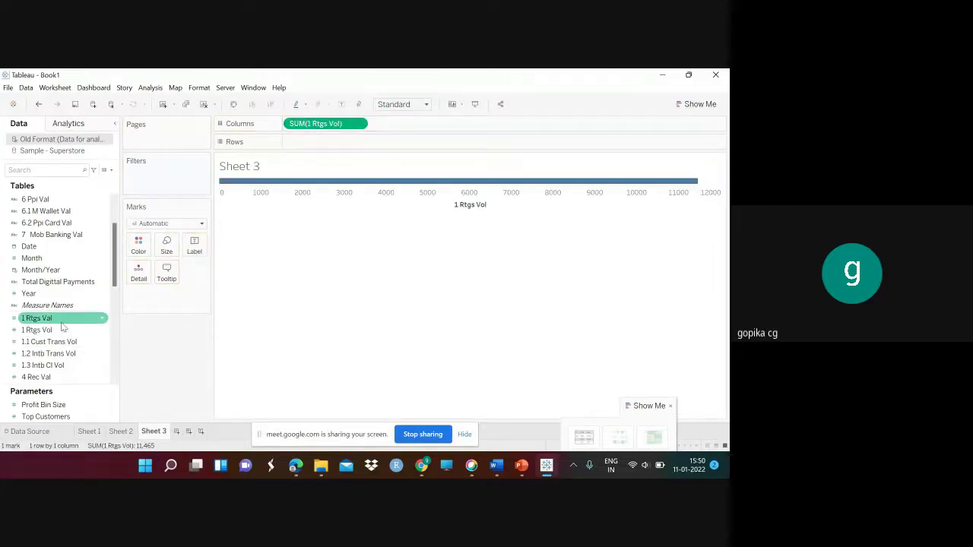
left_click_drag(30, 318, 331, 150)
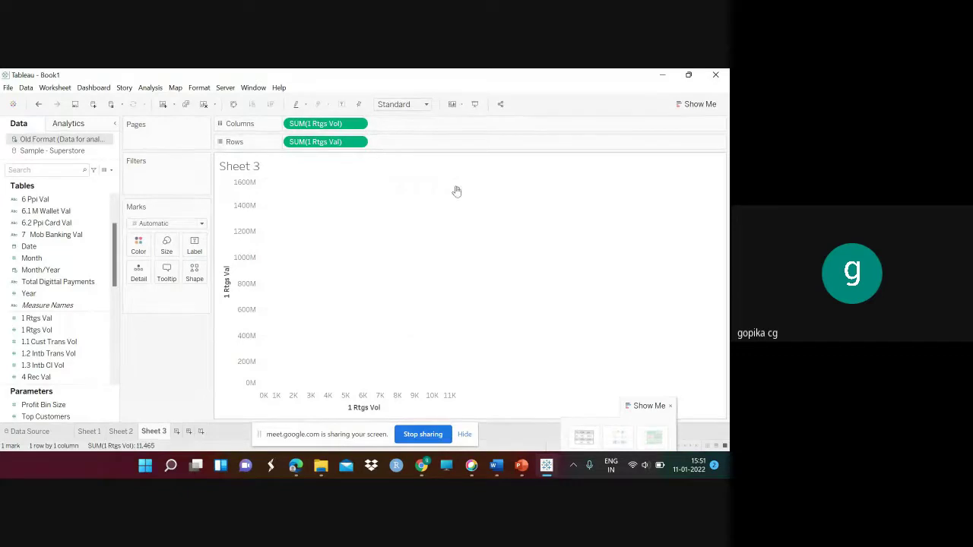
Turn off Aggregate Measures to plot the individual records of RTGS volume and value as a scatter plot.
mouse_move(454, 191)
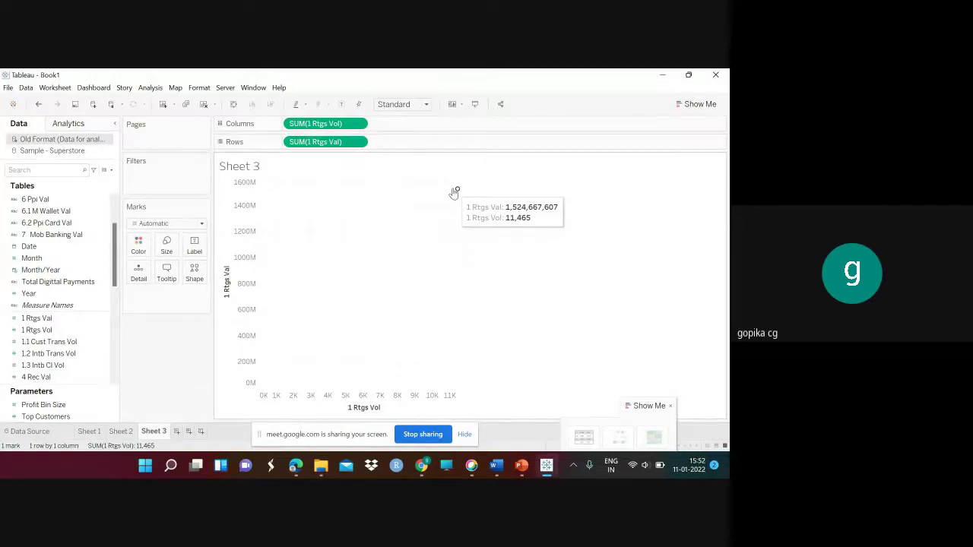
left_click(150, 88)
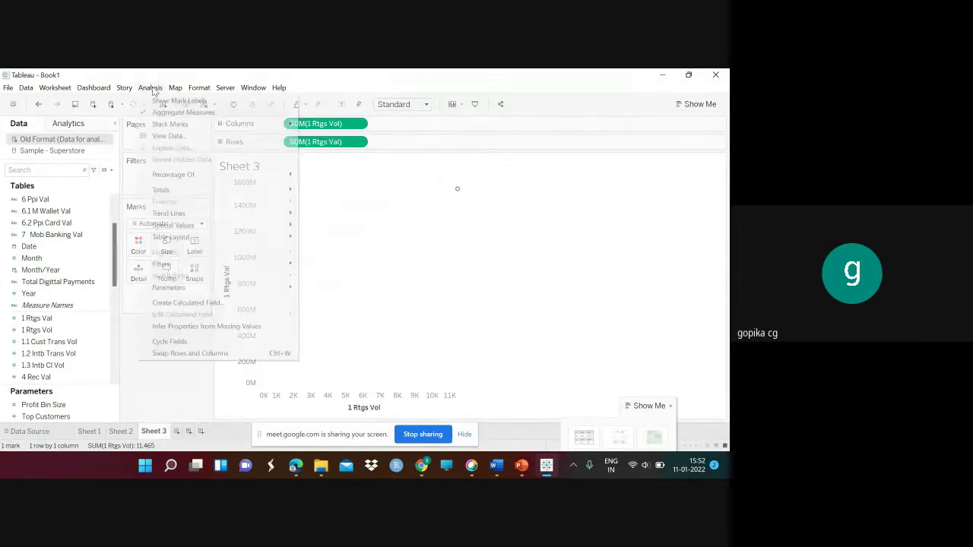
left_click(158, 116)
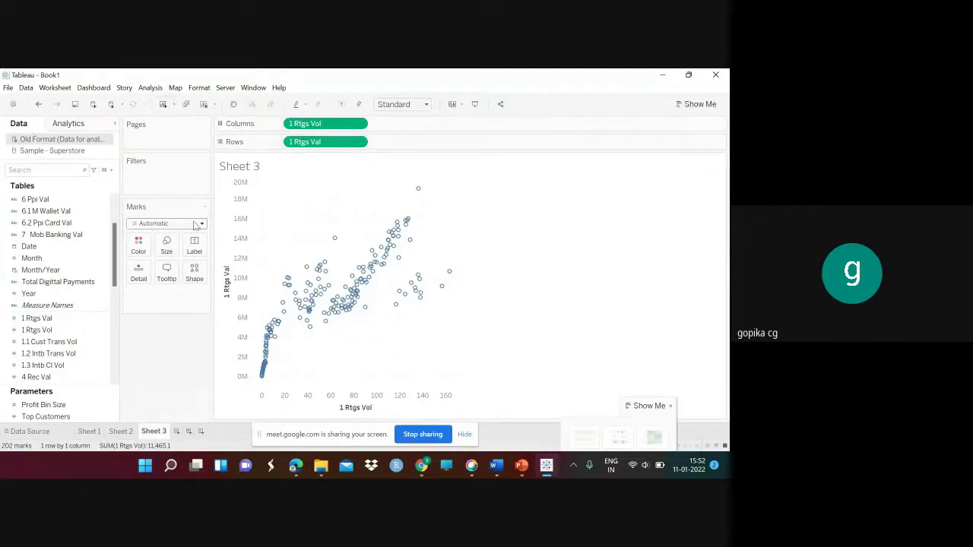
mouse_move(262, 383)
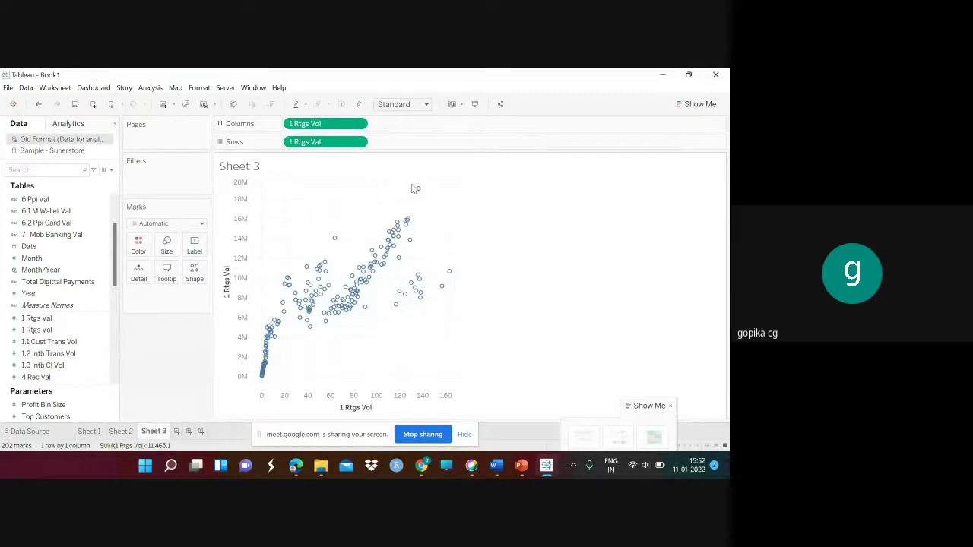
mouse_move(417, 189)
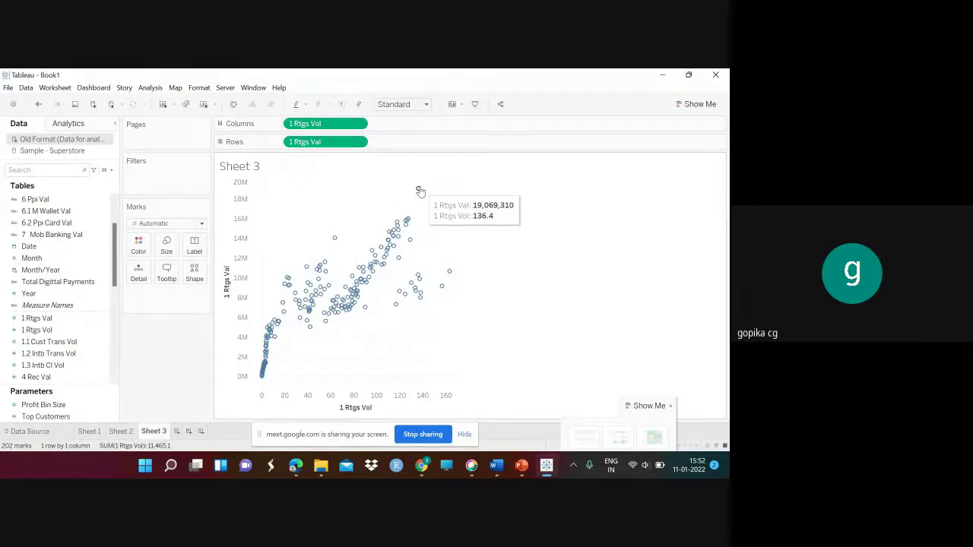
Replace the sheet name placeholder in the scatter plot's title with "RTGS Volume Value Relationship".
double_click(253, 166)
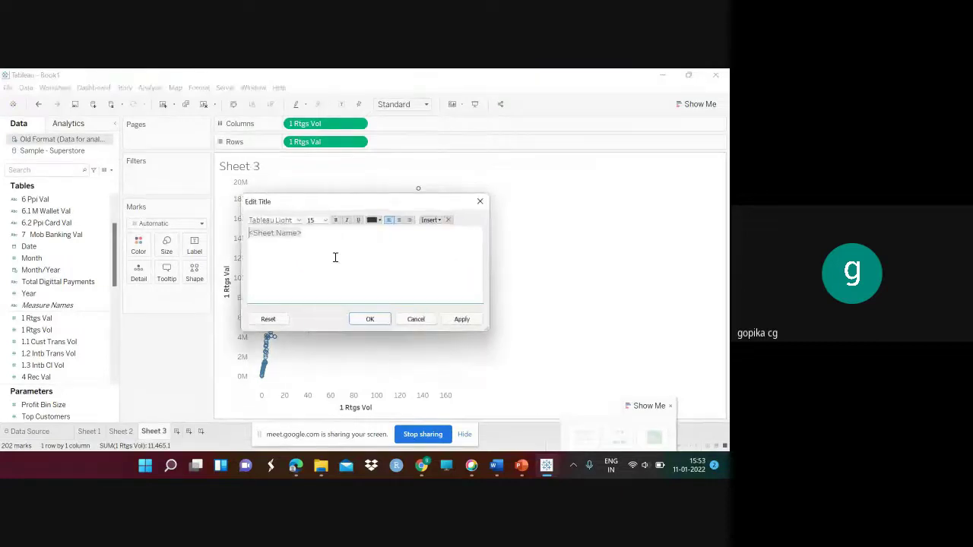
left_click(306, 233)
key("BackSpace")
key("BackSpace")
key("BackSpace")
key("BackSpace")
key("BackSpace")
key("BackSpace")
key("BackSpace")
key("BackSpace")
key("BackSpace")
key("BackSpace")
key("BackSpace")
key("BackSpace")
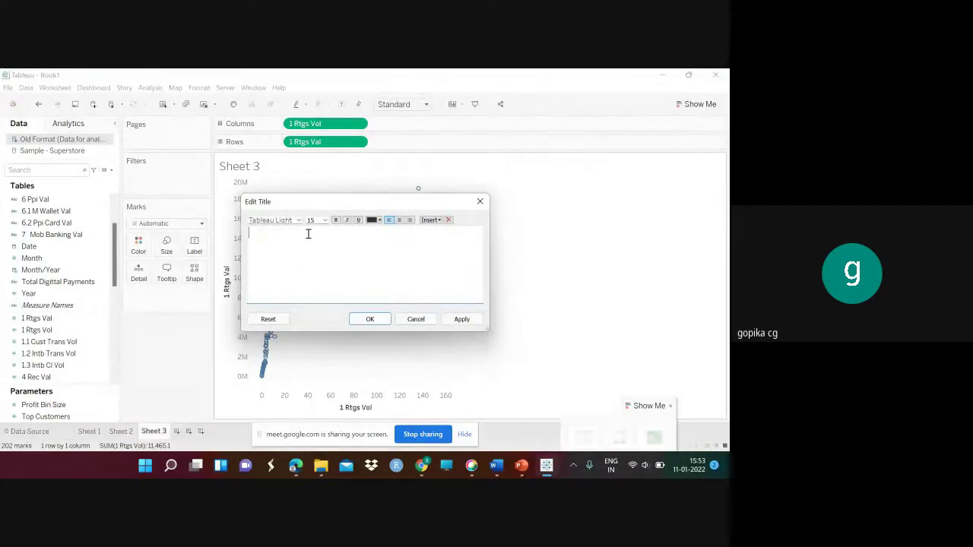
type("RTGS Volume Value Relationship")
left_click(383, 322)
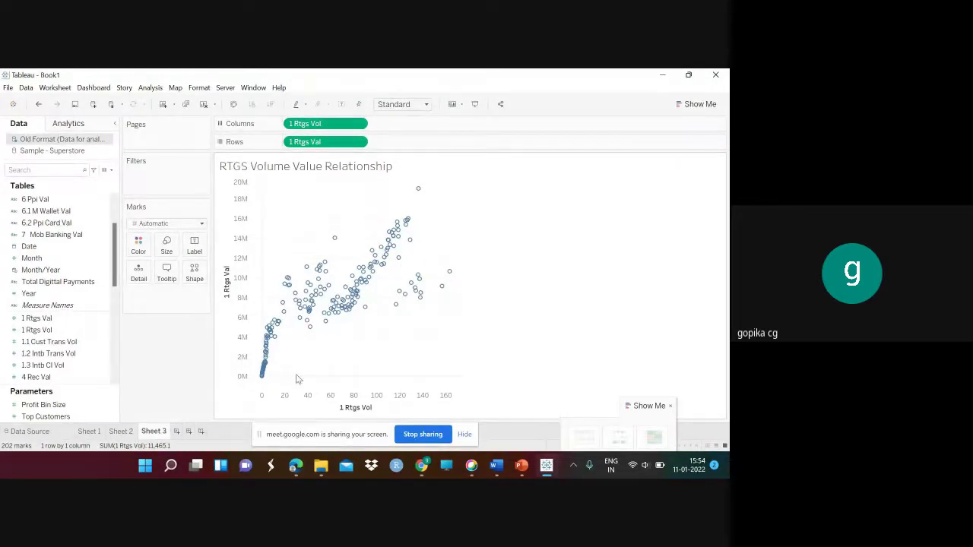
Create a new dashboard and place Sheet 1, the RTGS Value chart, in it.
left_click(188, 431)
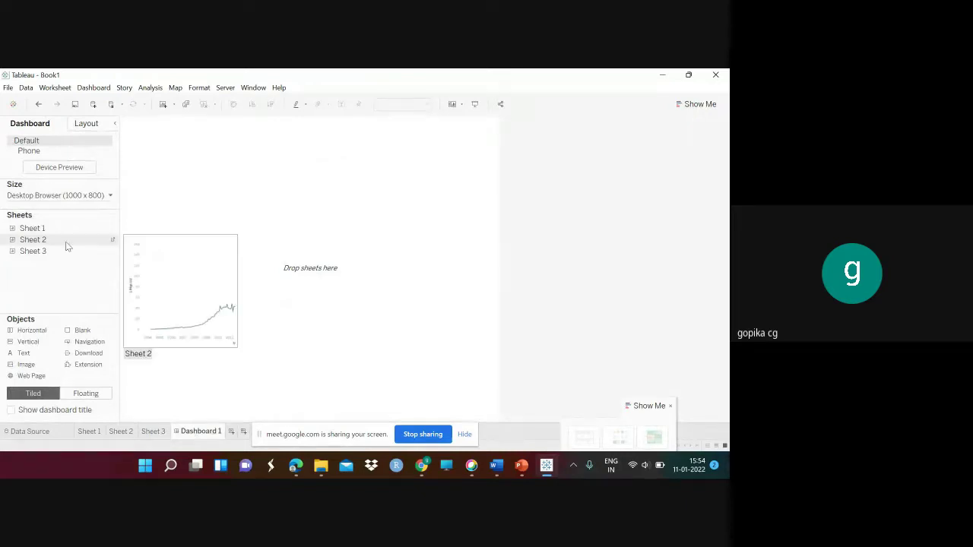
mouse_move(90, 226)
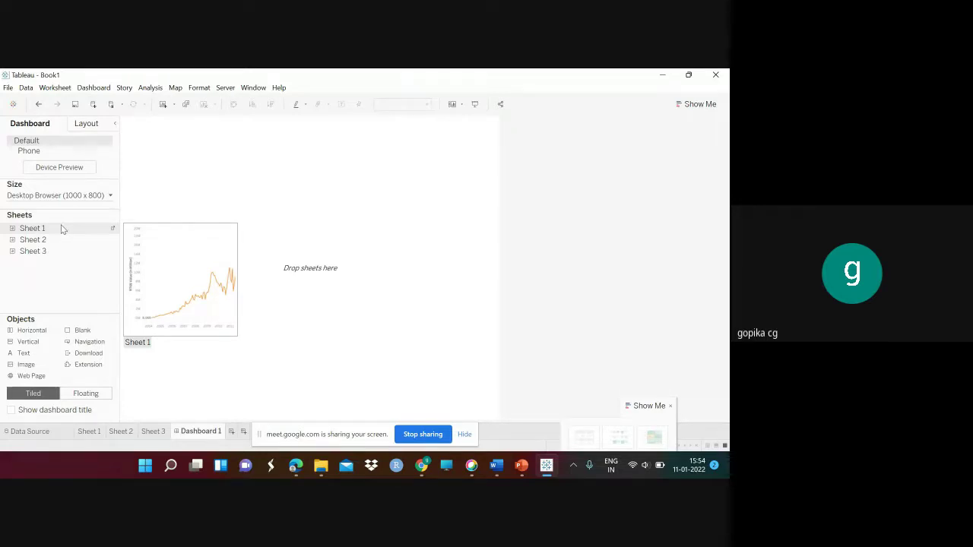
left_click_drag(63, 229, 195, 206)
mouse_move(44, 240)
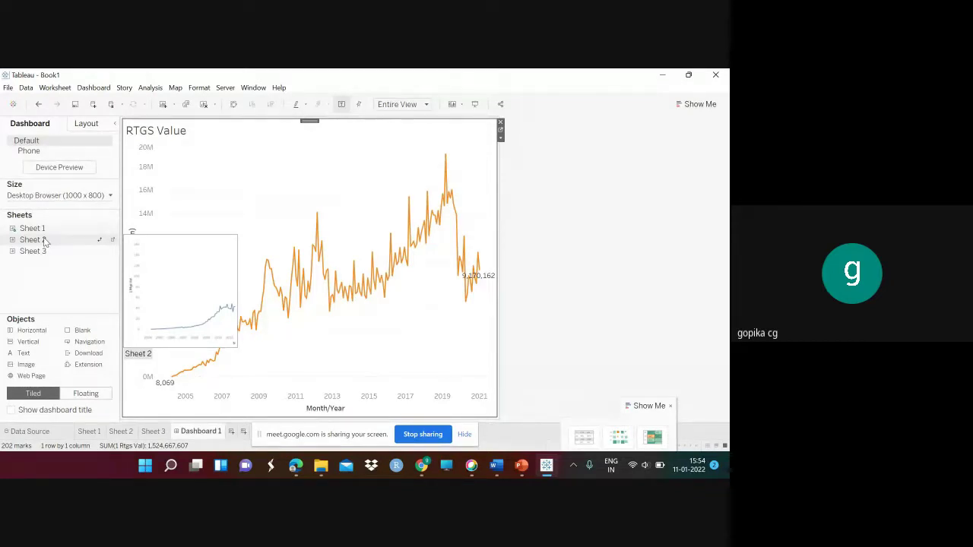
mouse_move(44, 242)
left_mouse_down()
mouse_move(237, 300)
mouse_move(361, 299)
left_mouse_up()
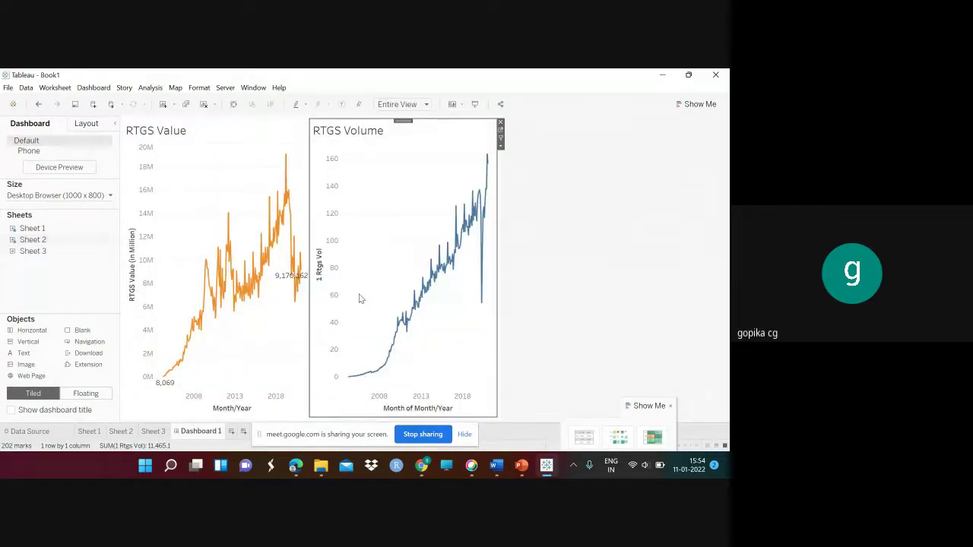
key("ctrl+z")
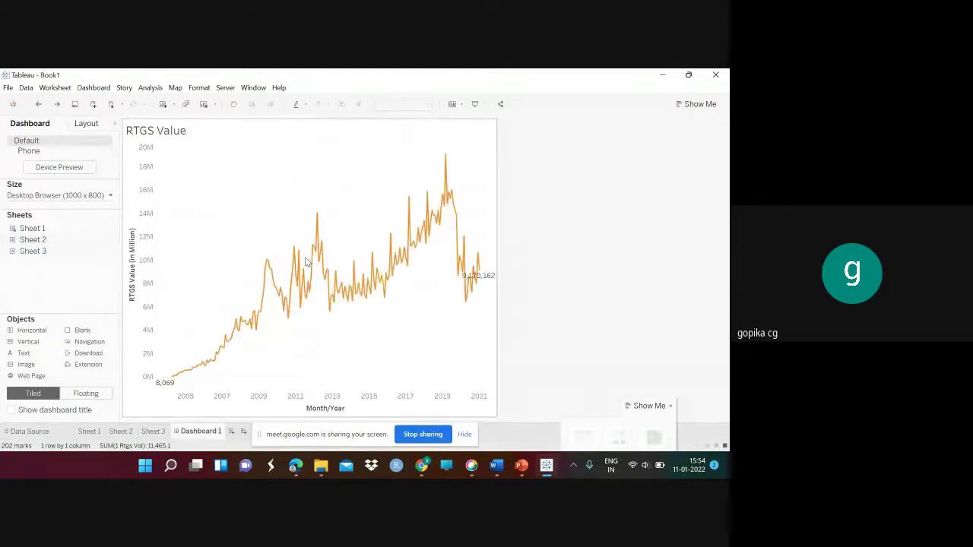
Add Sheet 2 to the dashboard below the RTGS Value chart and Sheet 3 to the right of that chart.
mouse_move(46, 243)
left_mouse_down()
mouse_move(156, 251)
mouse_move(296, 370)
left_mouse_up()
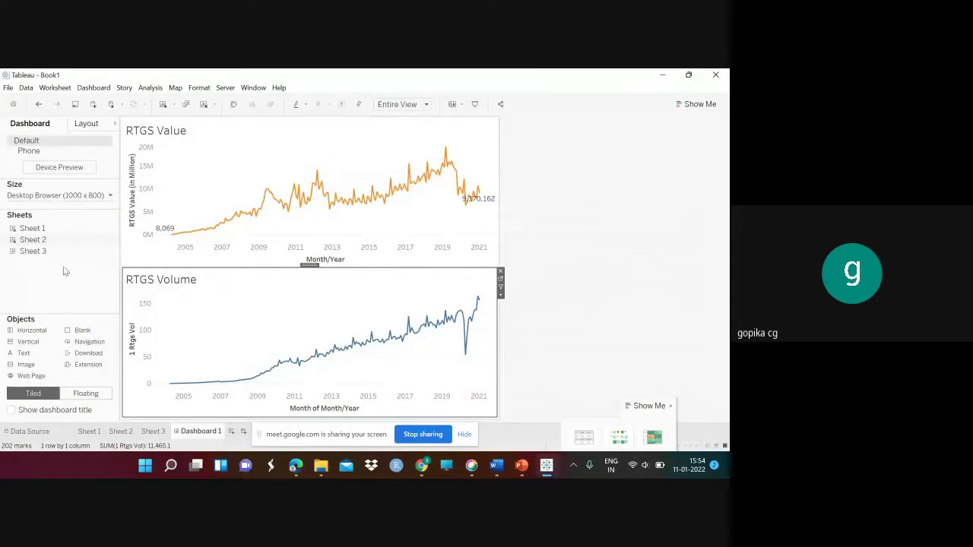
mouse_move(42, 255)
left_mouse_down()
mouse_move(243, 276)
mouse_move(319, 221)
mouse_move(346, 228)
mouse_move(369, 207)
left_mouse_up()
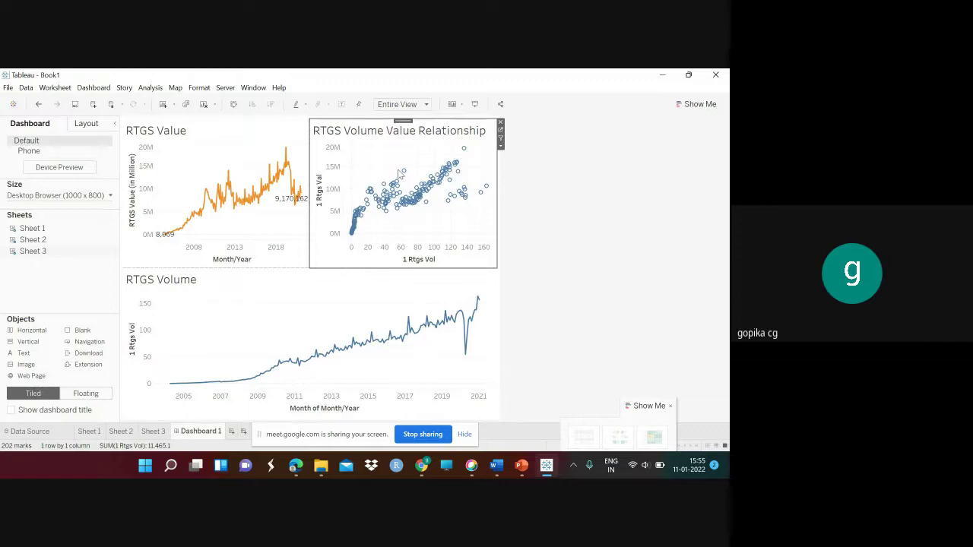
Show the dashboard title and replace its sheet name placeholder with "RTGS Dashboard".
left_click(11, 410)
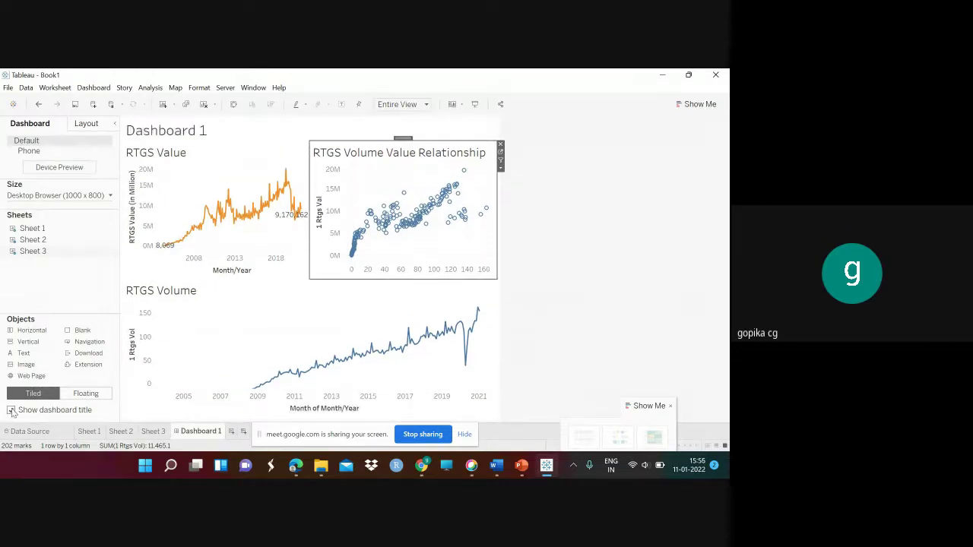
left_click(211, 130)
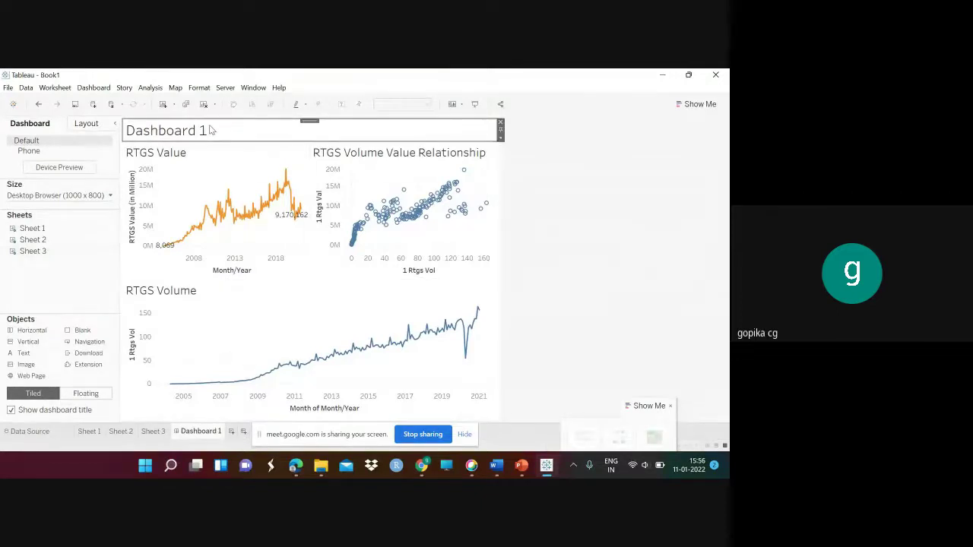
double_click(211, 130)
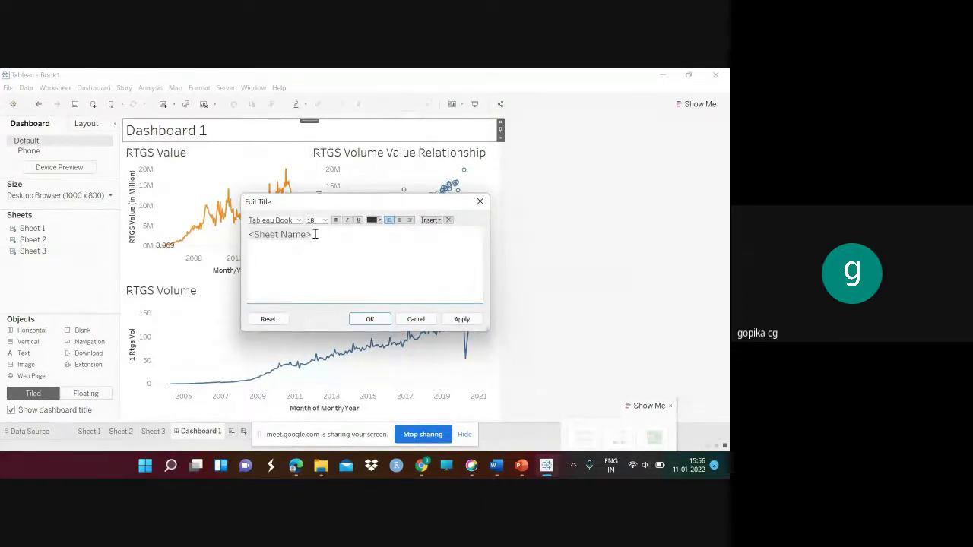
key("BackSpace")
key("BackSpace")
key("BackSpace")
key("BackSpace")
key("BackSpace")
key("BackSpace")
key("BackSpace")
key("BackSpace")
key("BackSpace")
key("BackSpace")
key("BackSpace")
key("BackSpace")
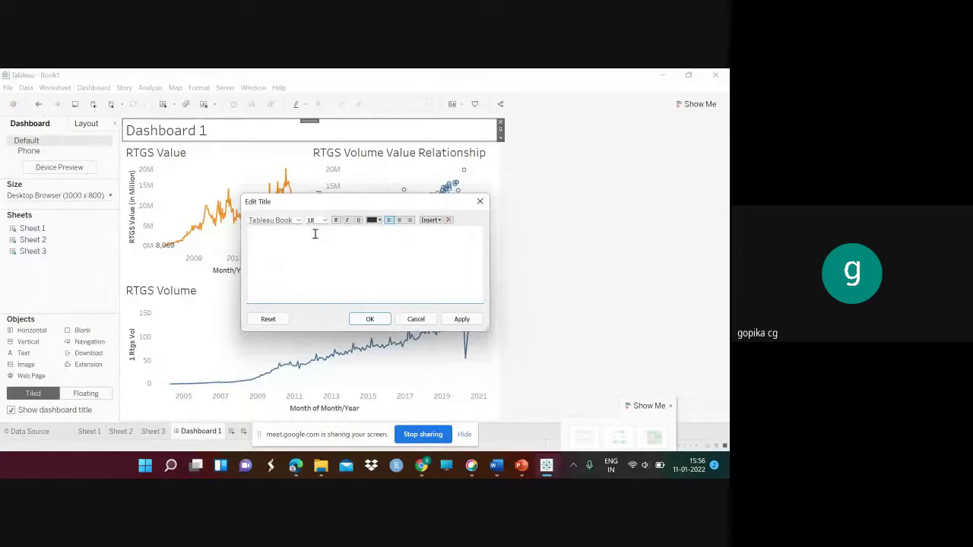
type("RTGS Dashboard")
left_click(370, 320)
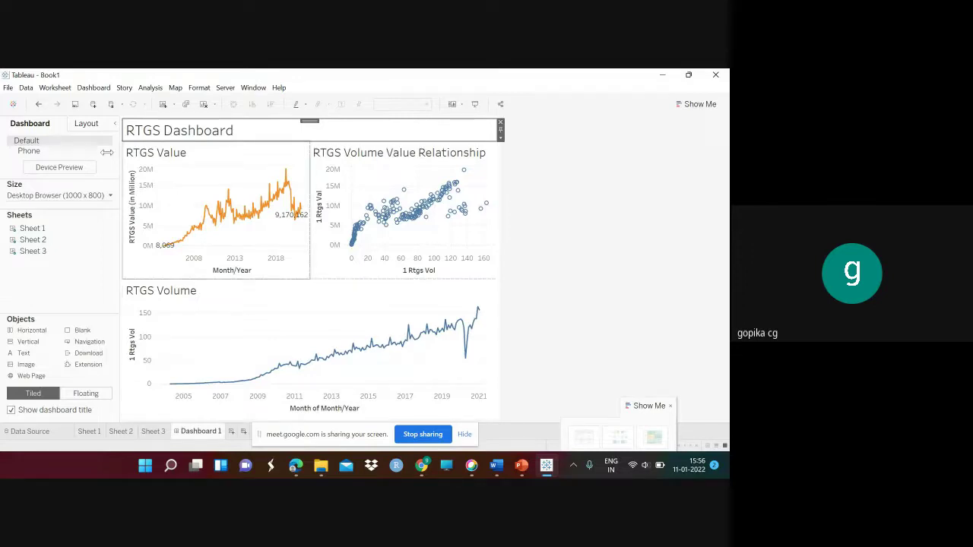
left_click(51, 88)
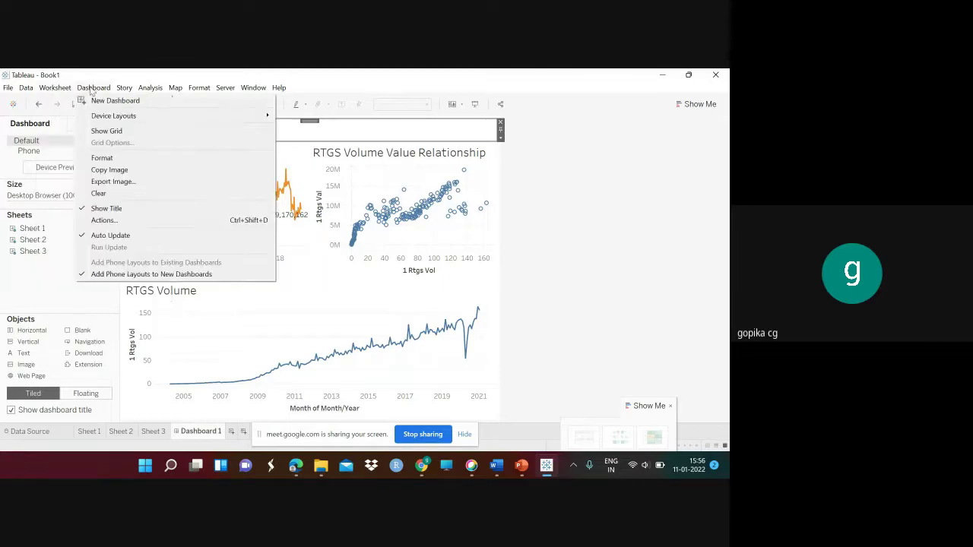
left_click(92, 88)
left_click(93, 88)
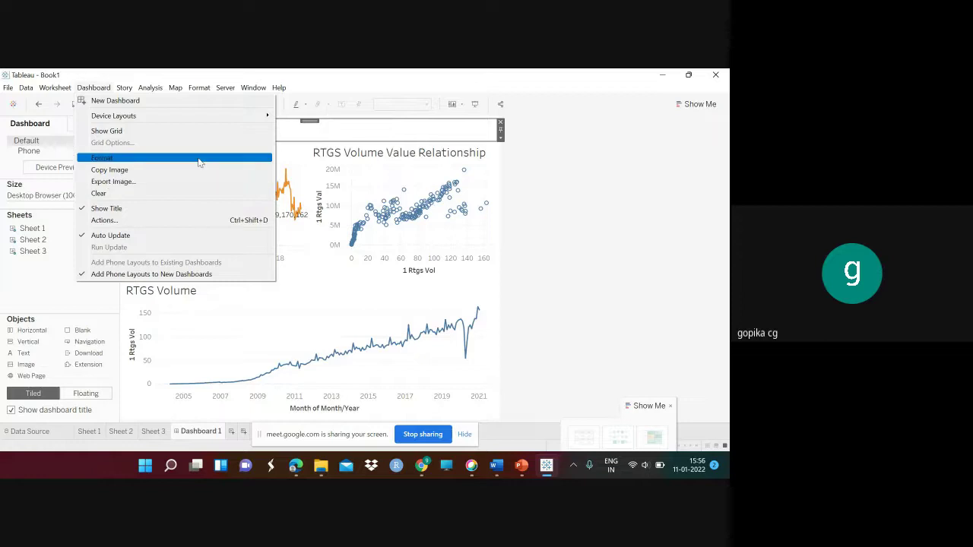
key("Escape")
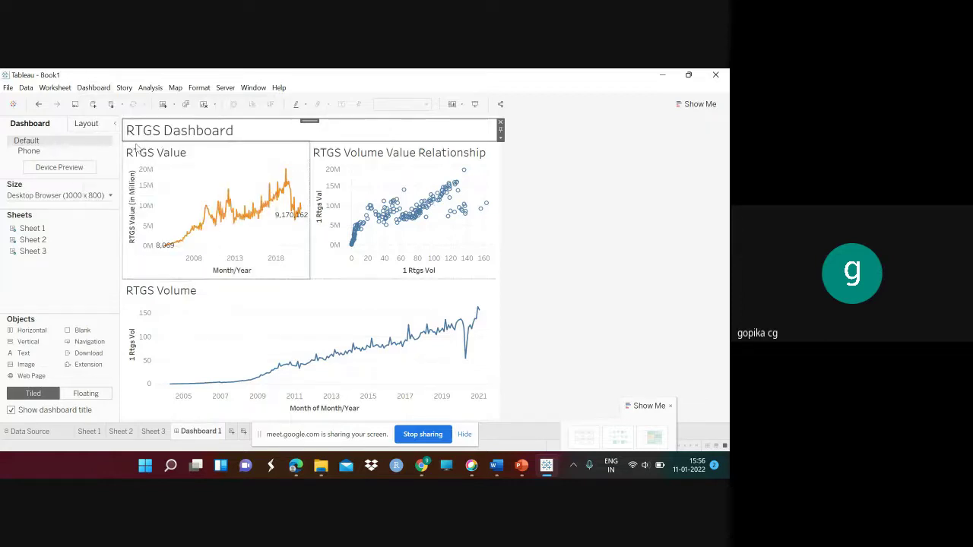
Save the workbook as "rtgs dashboard.twb" in the Workbooks folder.
left_click(7, 88)
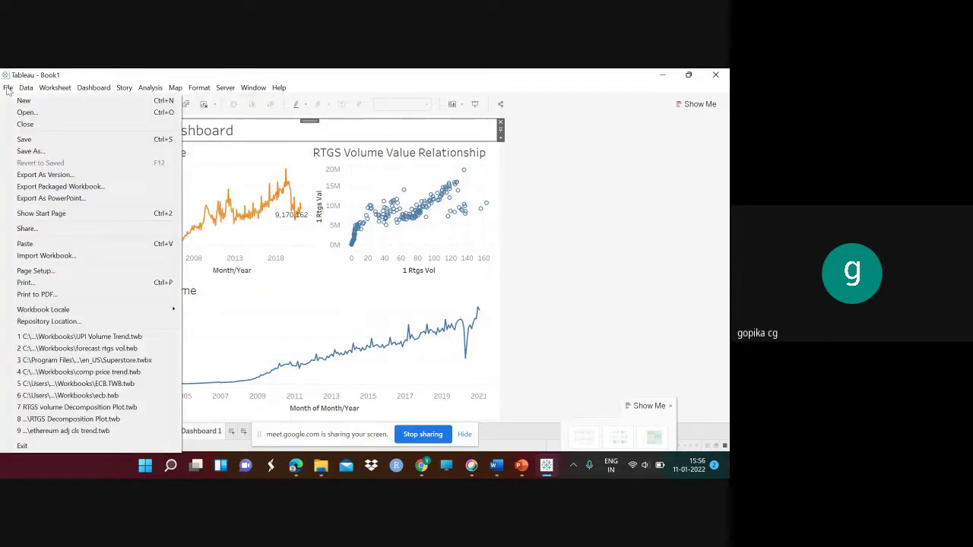
left_click(32, 140)
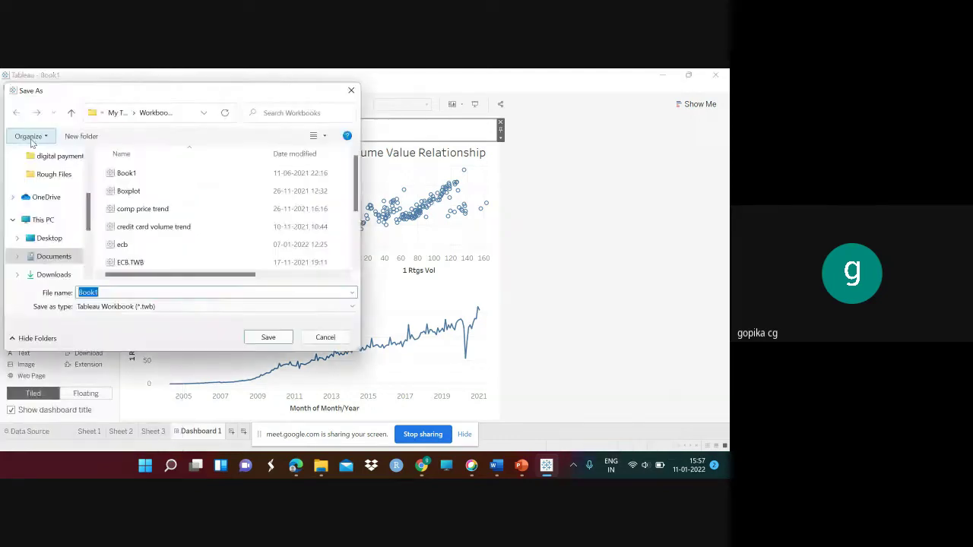
left_click(100, 292)
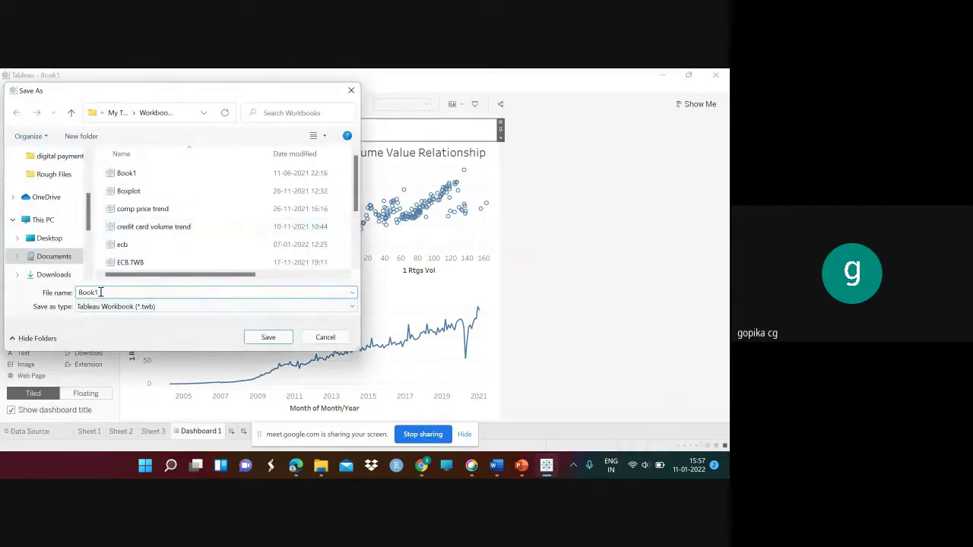
key("BackSpace")
key("BackSpace")
key("BackSpace")
key("BackSpace")
key("BackSpace")
type("rtgs dashboard.twb")
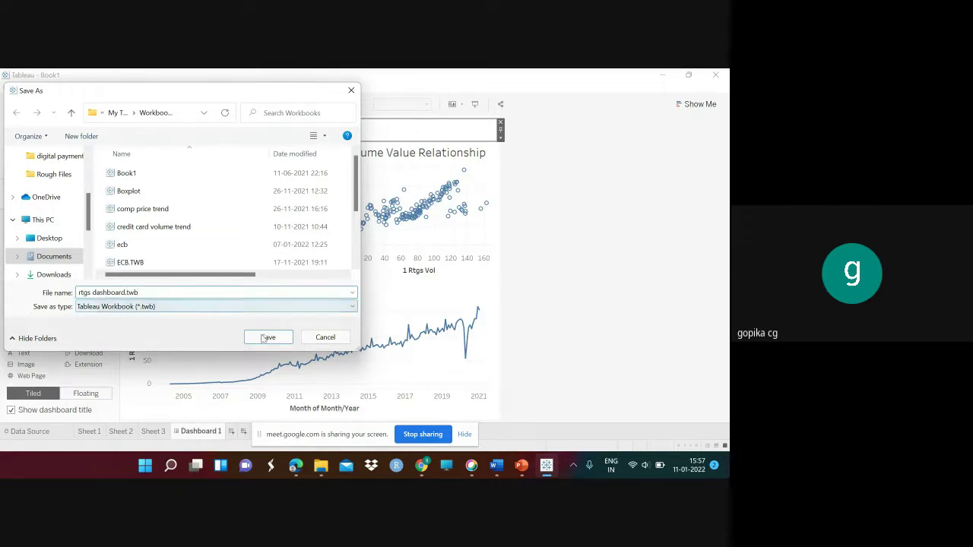
left_click(267, 339)
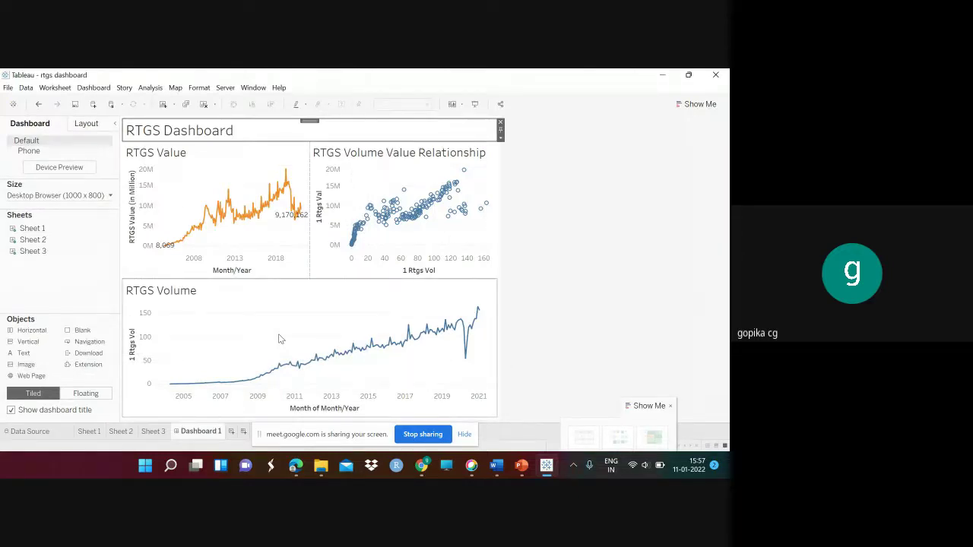
mouse_move(217, 387)
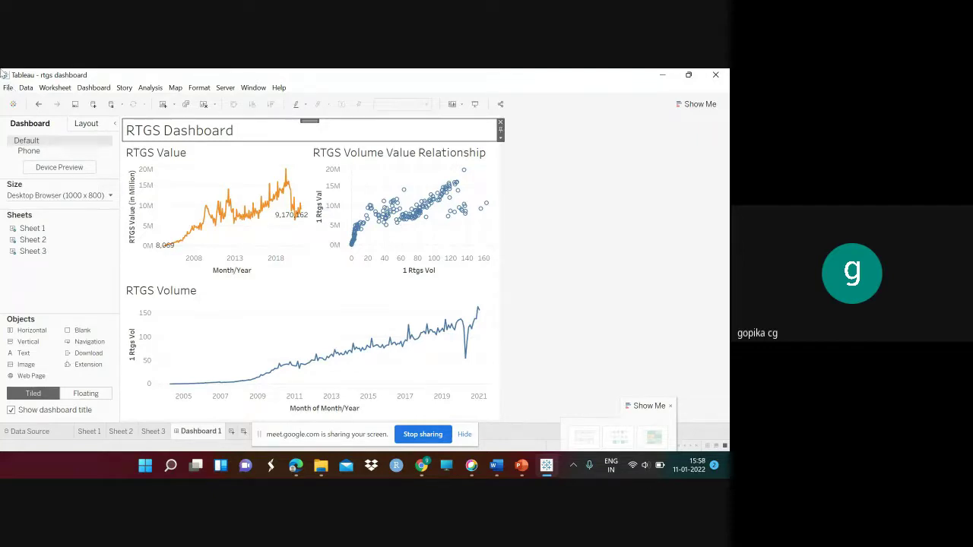
left_click(8, 87)
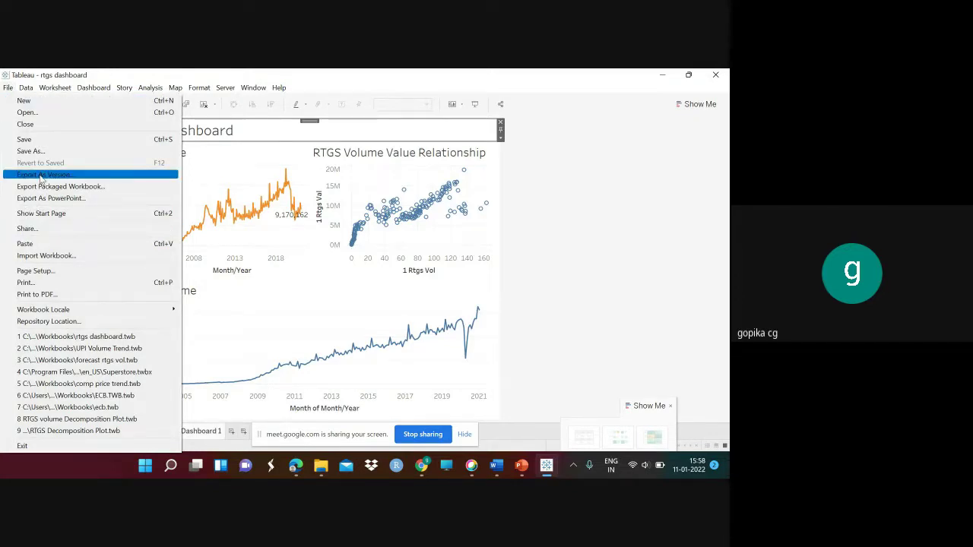
left_click(558, 163)
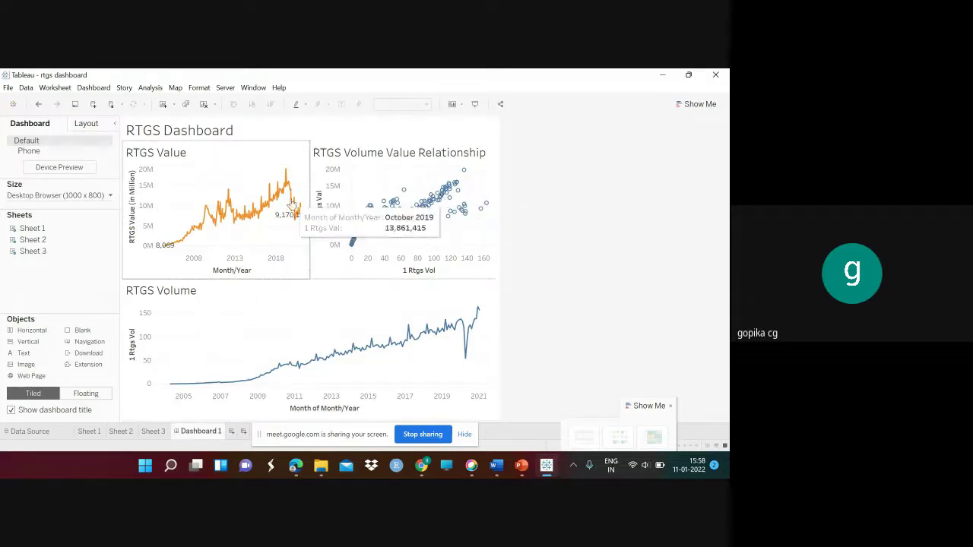
left_click(41, 233)
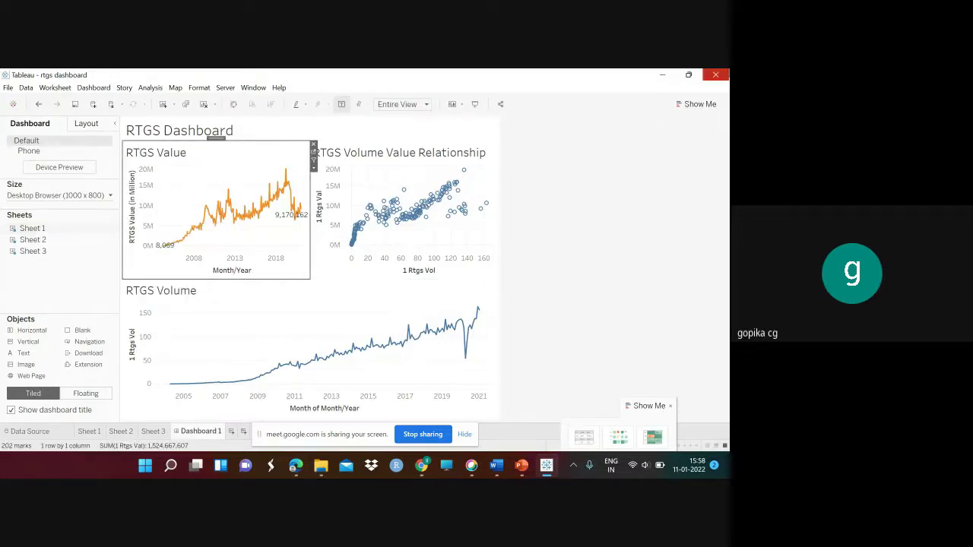
Close the RTGS dashboard workbook, start Tableau again from the desktop and dismiss the update notice.
left_click(715, 75)
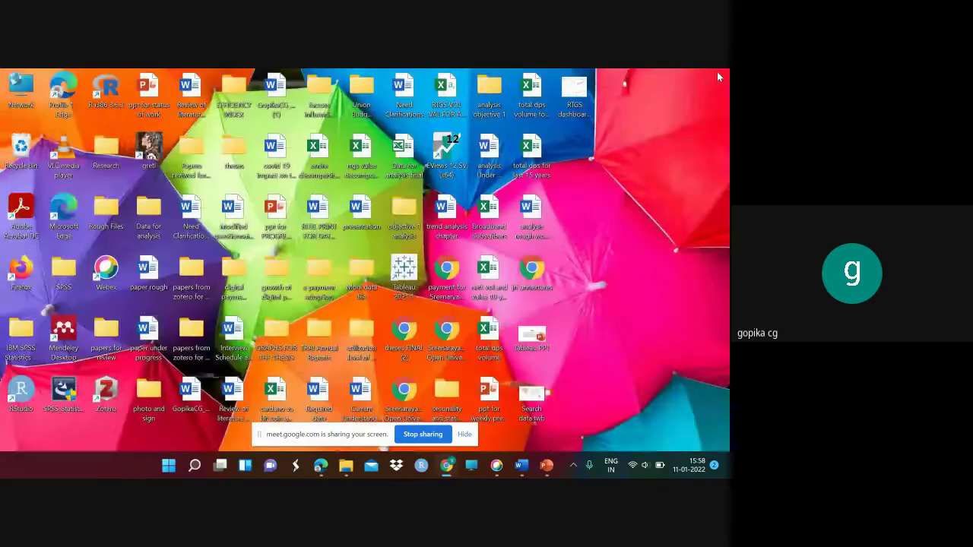
double_click(414, 278)
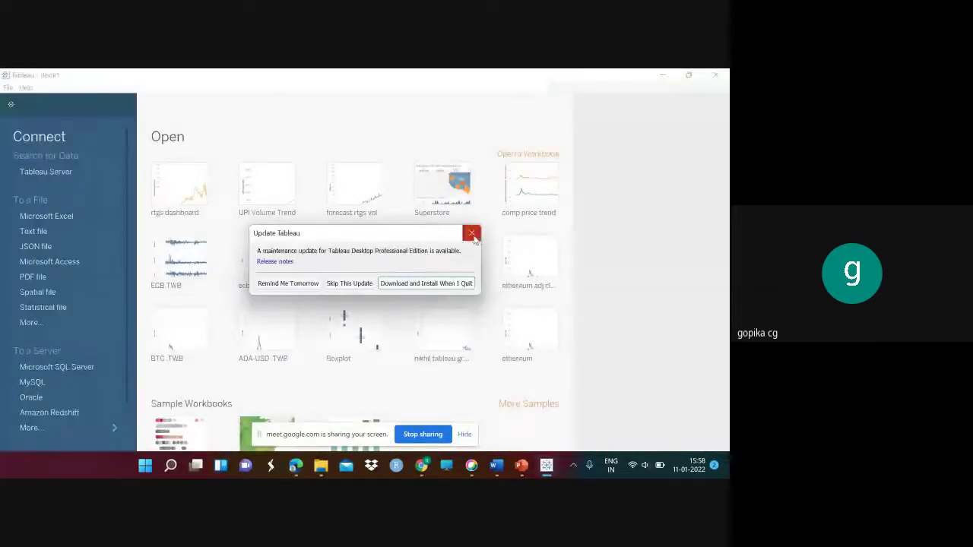
left_click(471, 232)
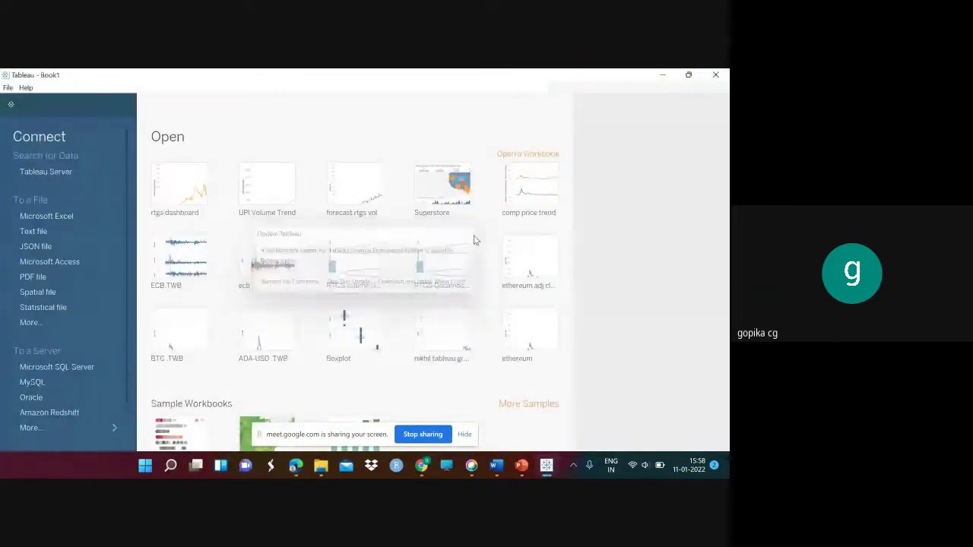
Connect to the Excel workbook "search data world" in the Data for analysis folder and open Sheet 1.
left_click(68, 217)
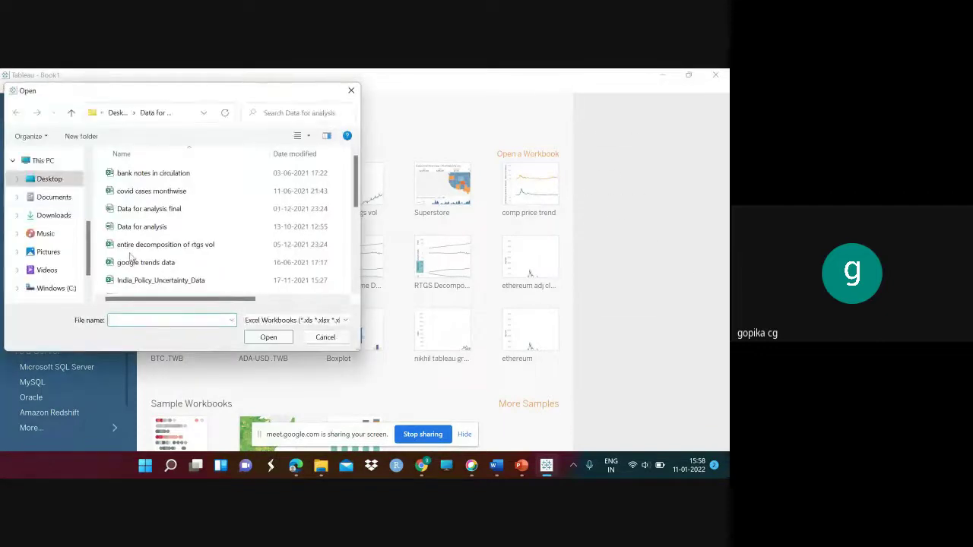
scroll(152, 274, "down", 1)
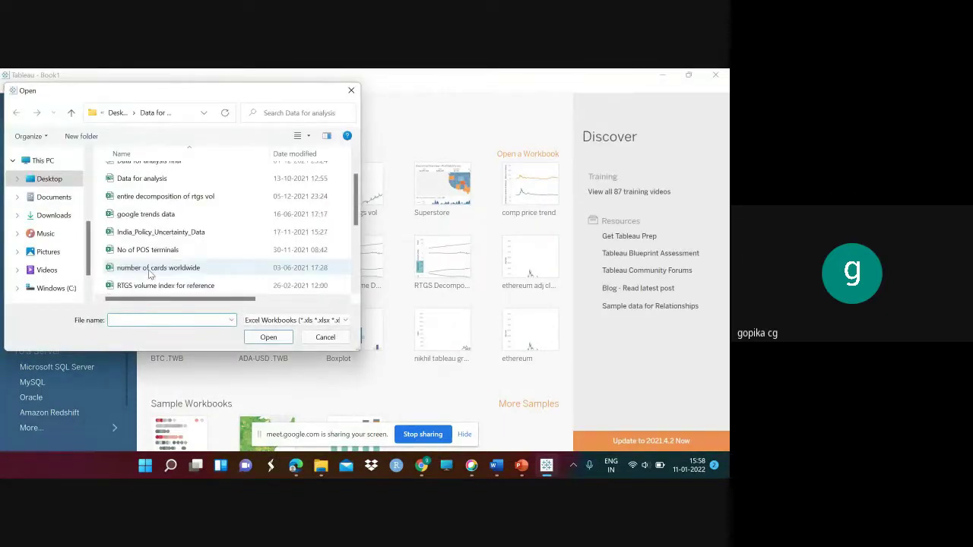
scroll(149, 275, "down", 2)
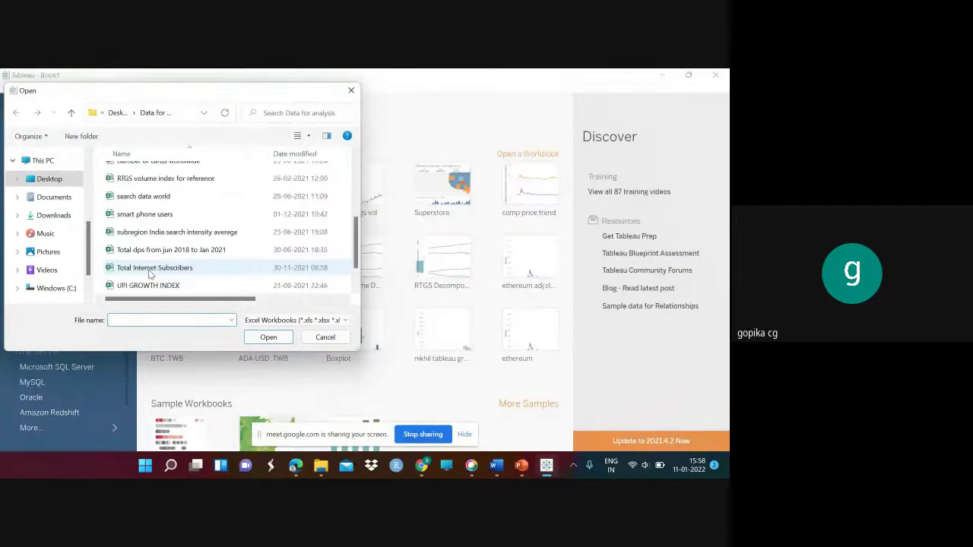
double_click(152, 196)
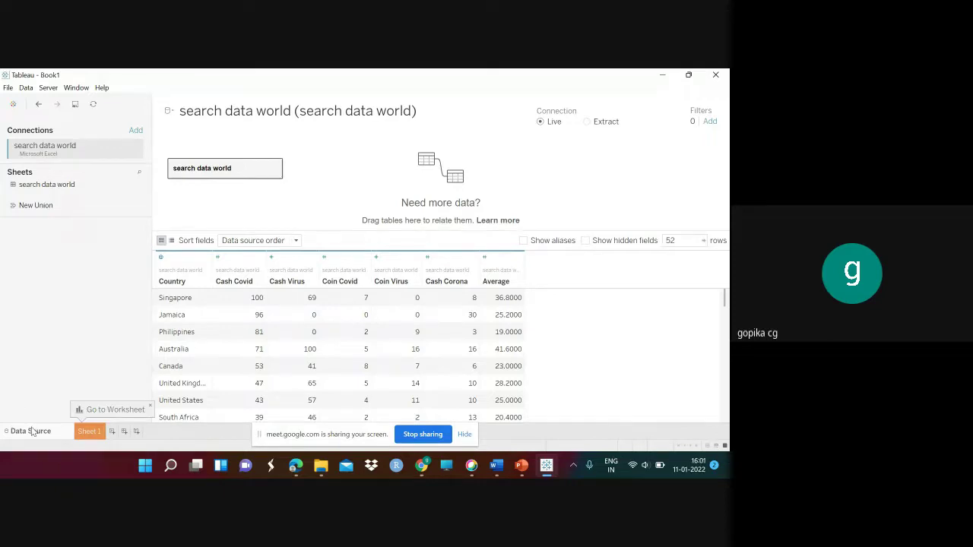
left_click(84, 431)
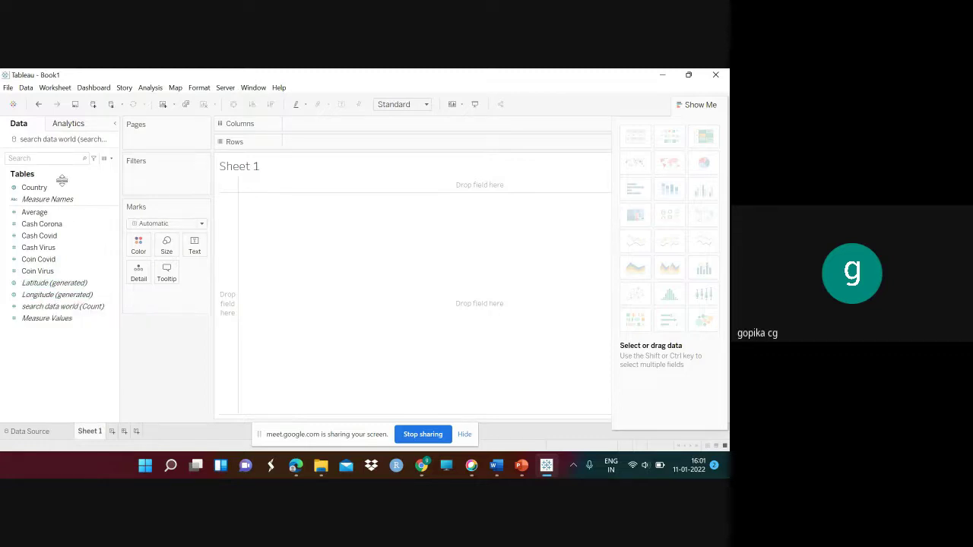
Chart Average by country, with Country on the columns and the sum of Average on the rows.
left_click(53, 270)
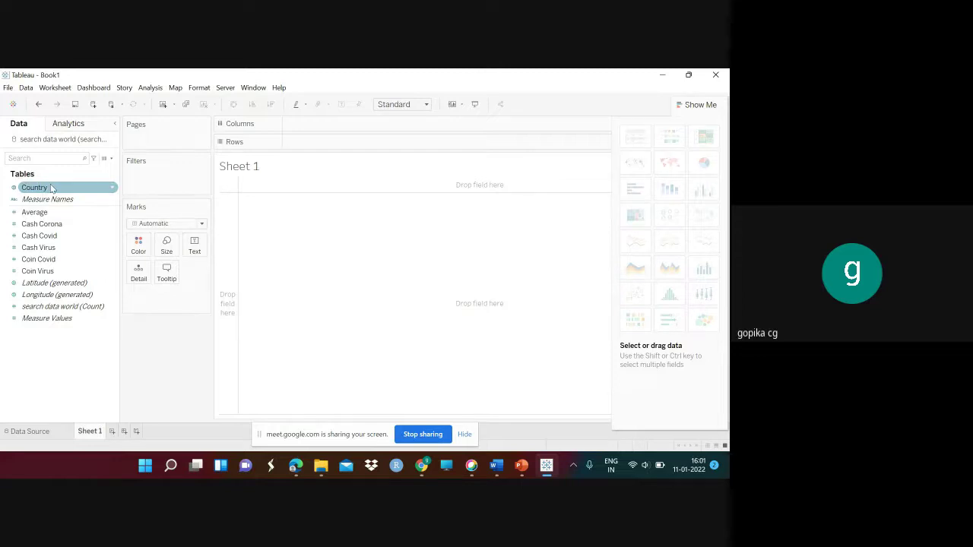
left_click_drag(51, 189, 315, 124)
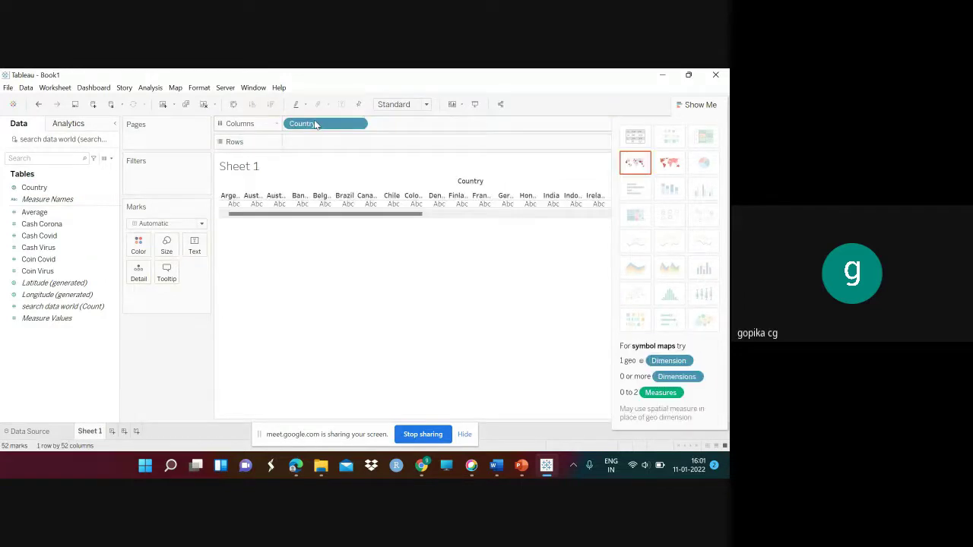
left_click(73, 240)
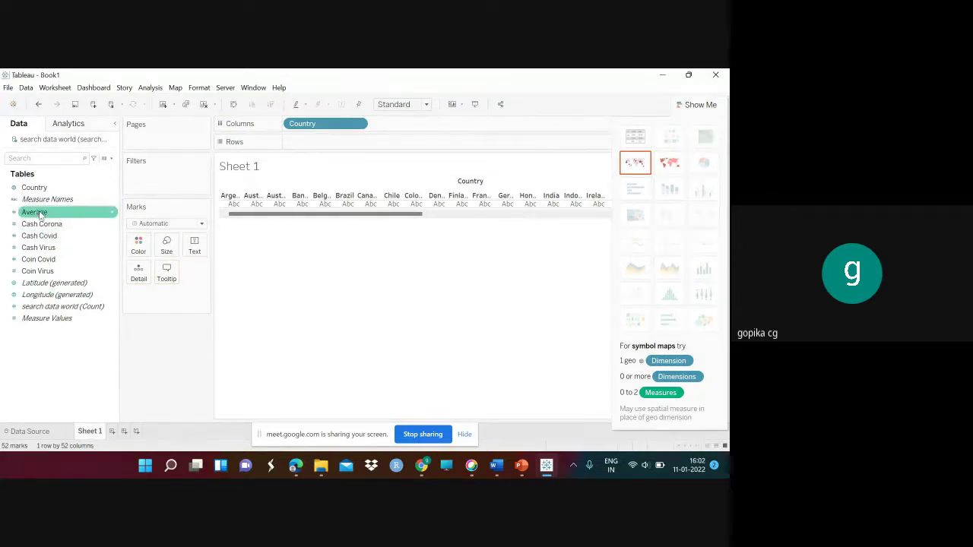
mouse_move(40, 216)
left_mouse_down()
mouse_move(308, 165)
mouse_move(310, 147)
left_mouse_up()
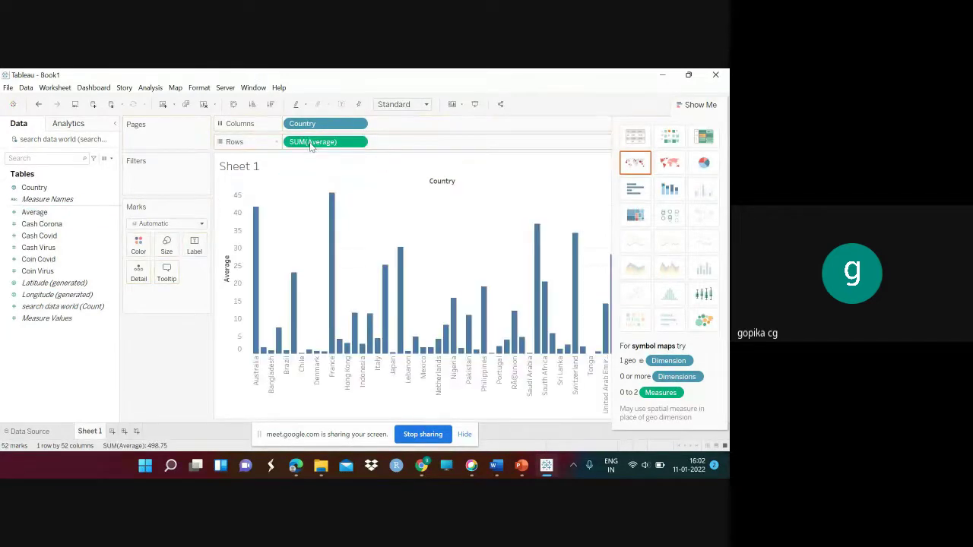
Convert the bar chart to a filled map coloured by the sum of Average and hide the chart type suggestions.
left_click(666, 165)
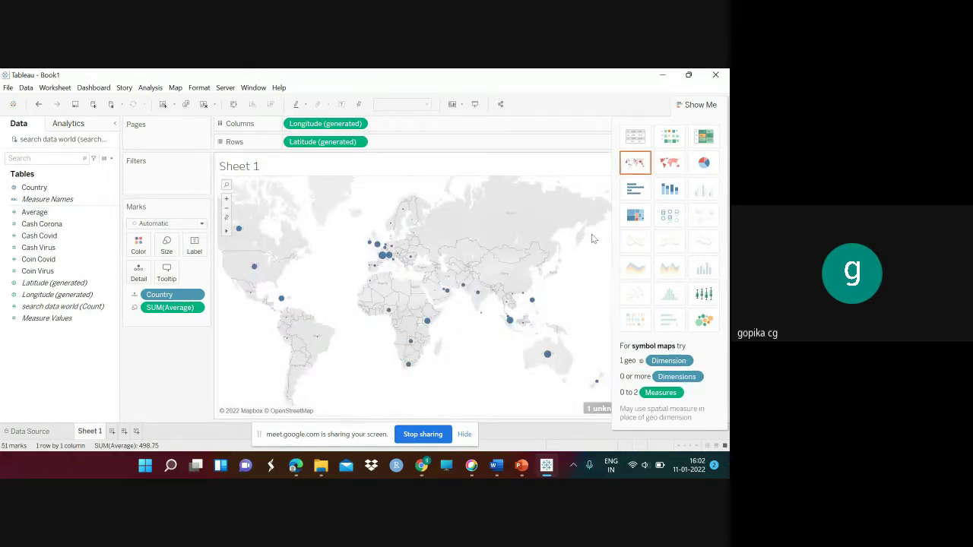
left_click(668, 163)
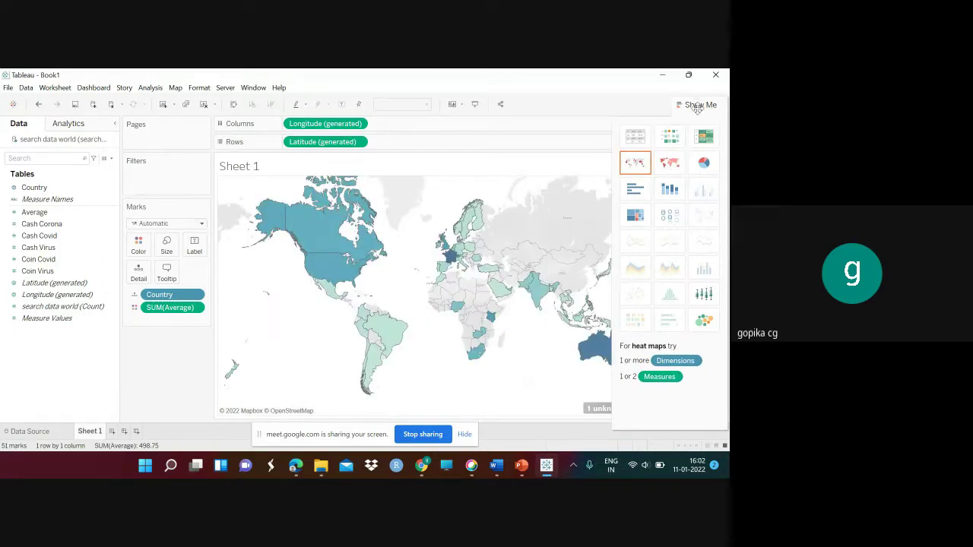
left_click_drag(697, 109, 607, 465)
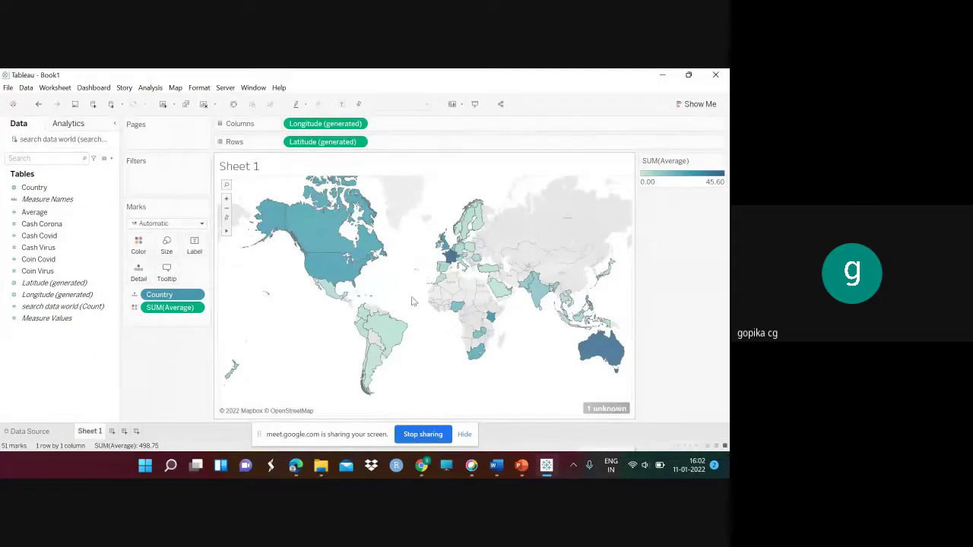
Inspect the Average values of India, France and Australia on the filled map.
mouse_move(479, 334)
mouse_move(540, 294)
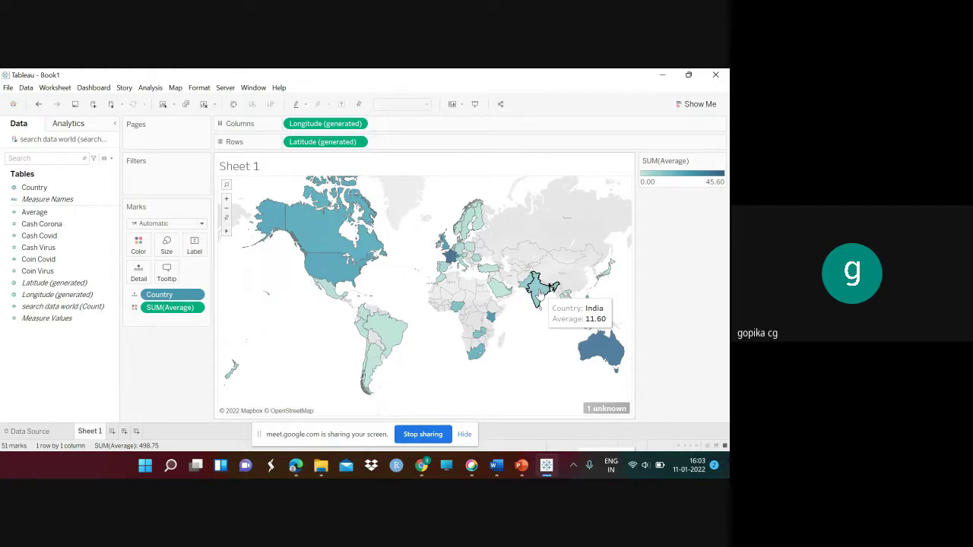
mouse_move(451, 256)
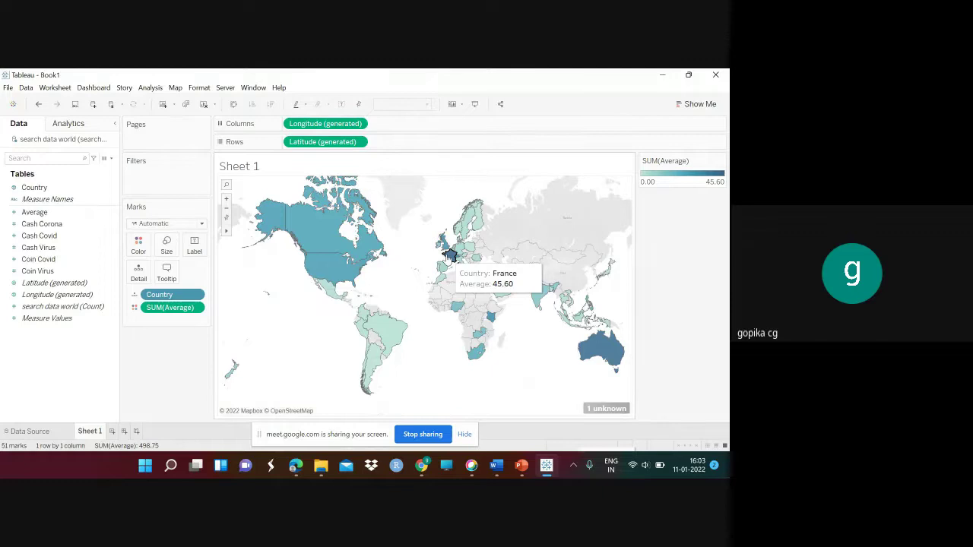
mouse_move(587, 348)
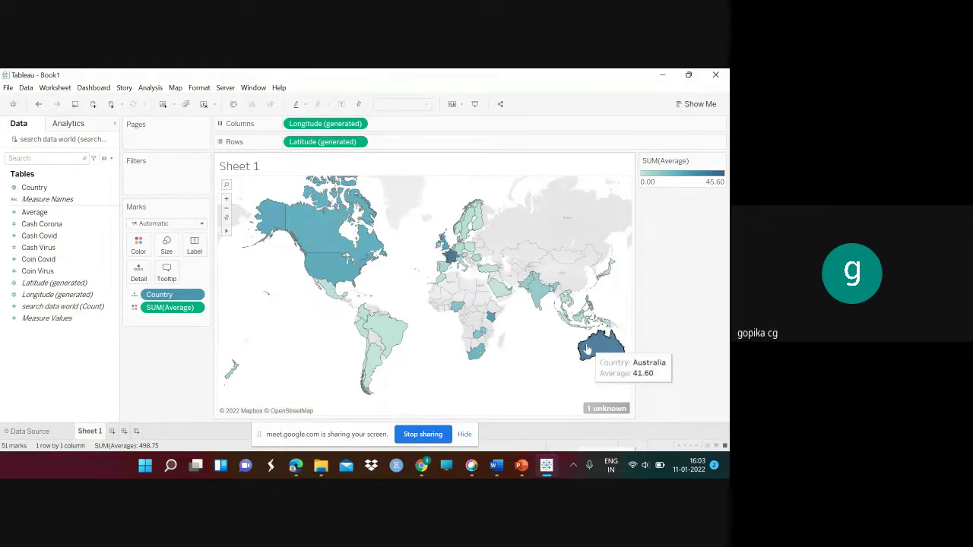